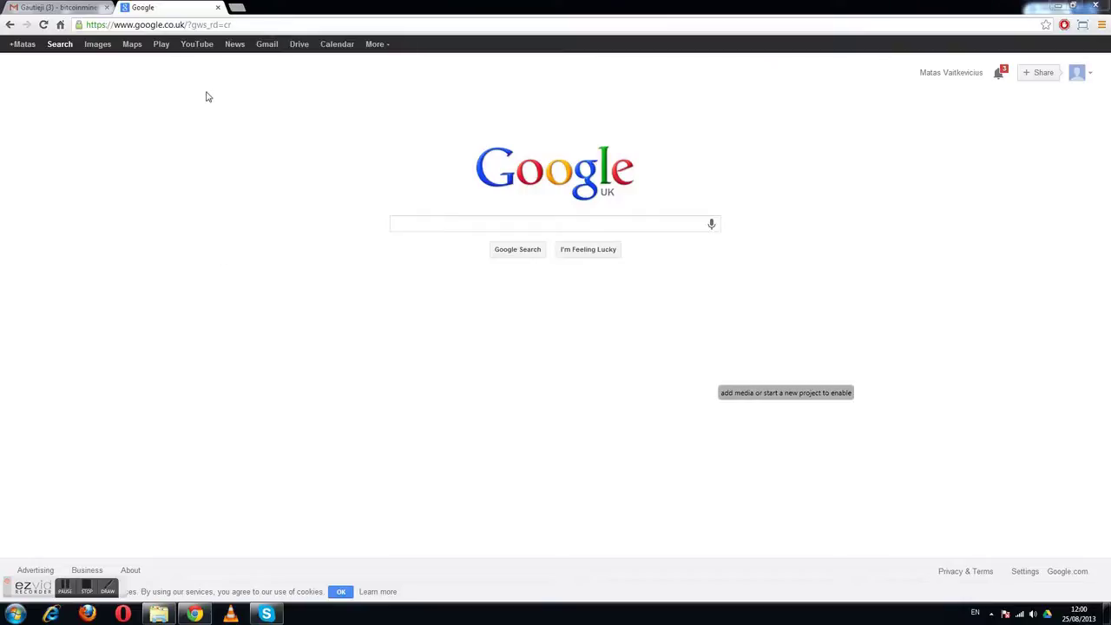
- Replace the address bar URL with the dev.gpubitcoinminer.com suggestion and load that site
left_click(234, 26)
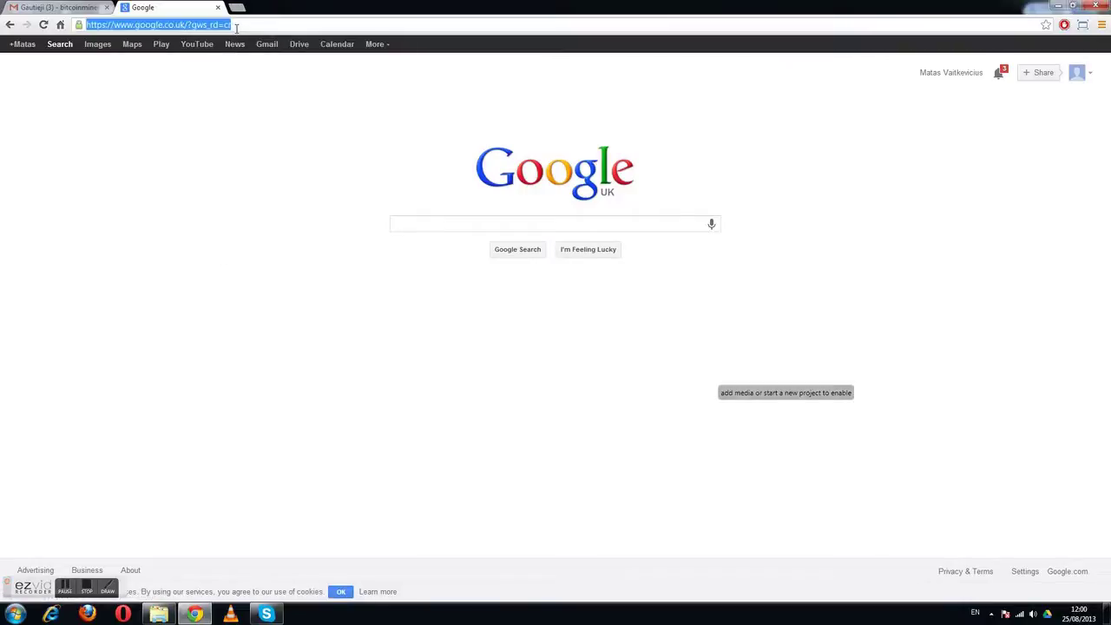
left_click(240, 28)
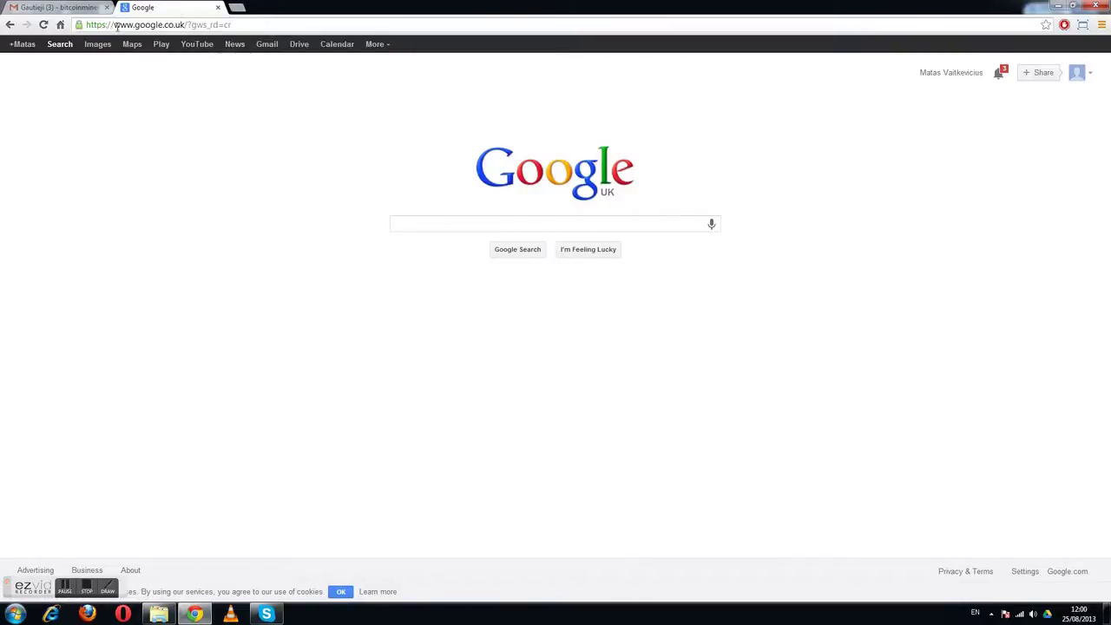
left_click_drag(116, 26, 257, 14)
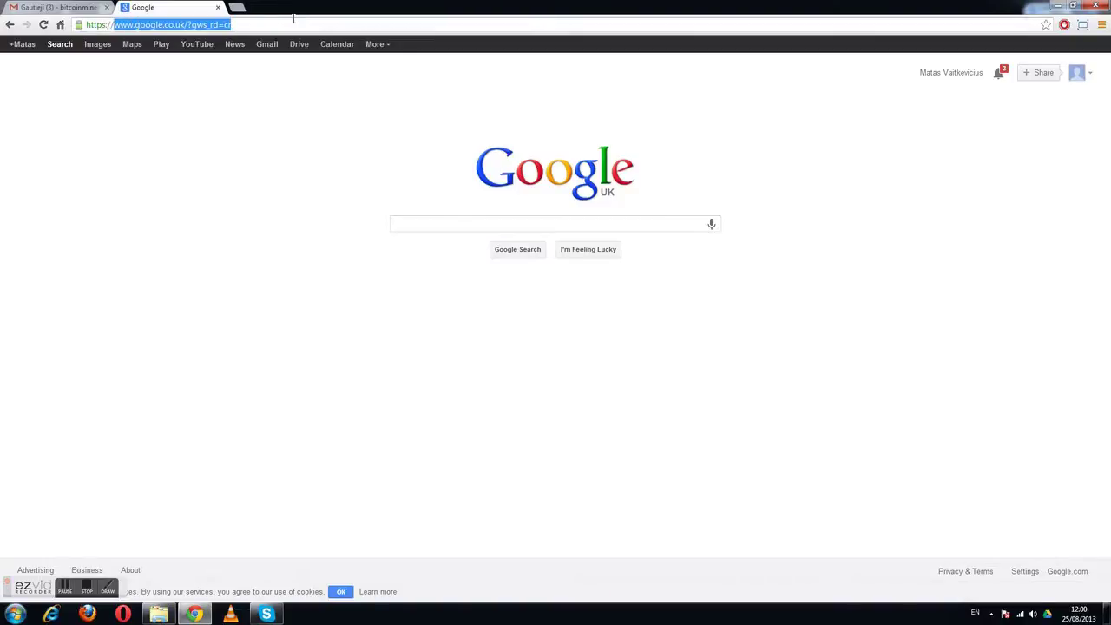
type("d")
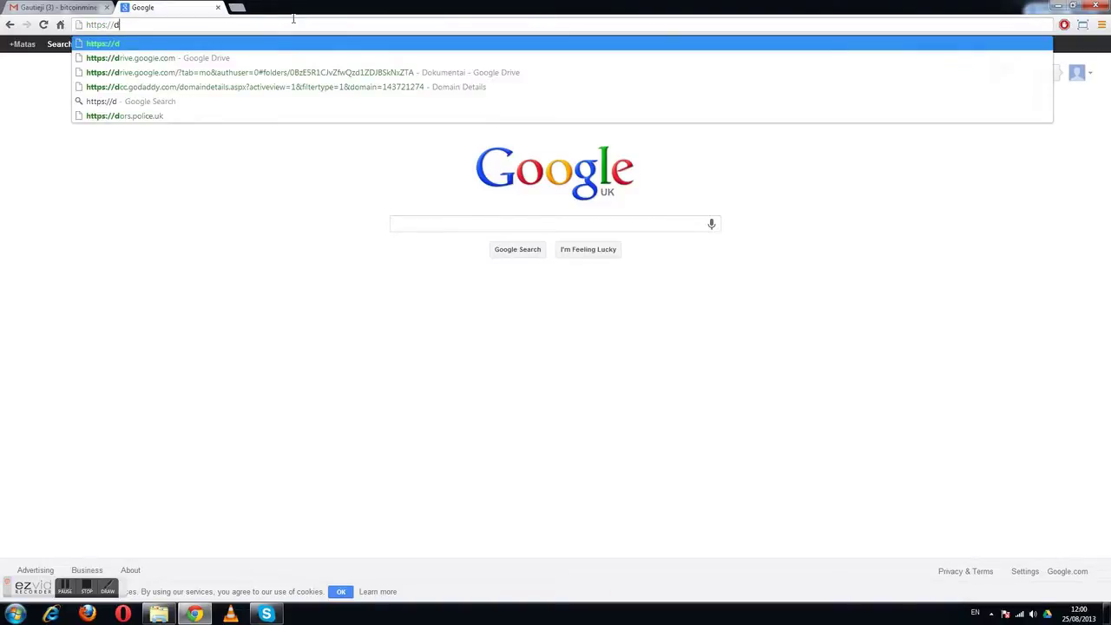
key("BackSpace")
key("BackSpace")
key("BackSpace")
key("BackSpace")
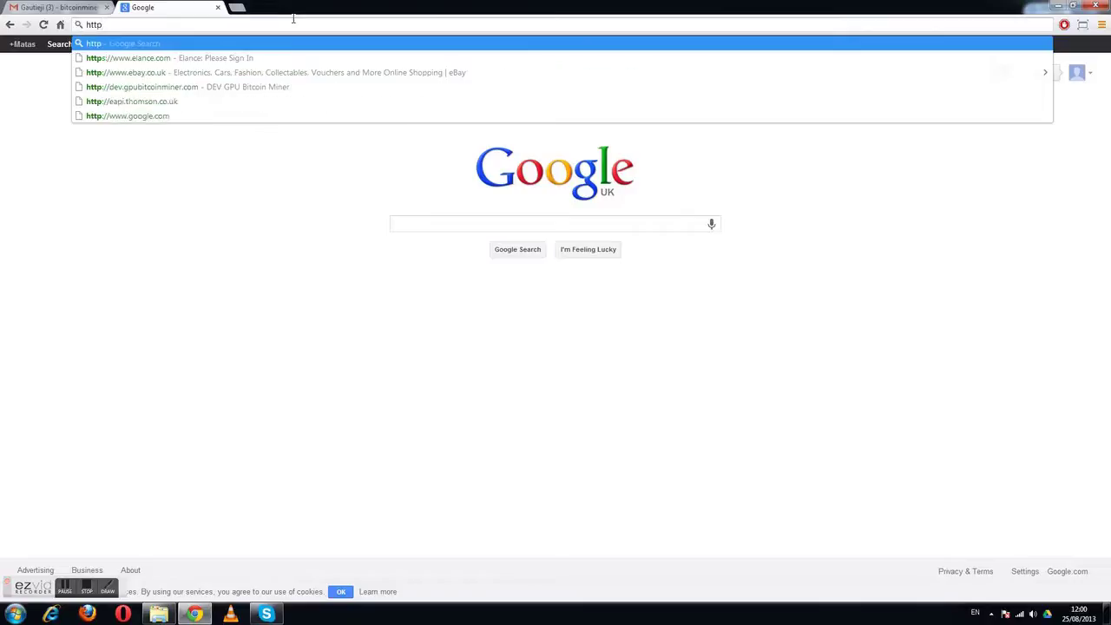
key("BackSpace")
type("p")
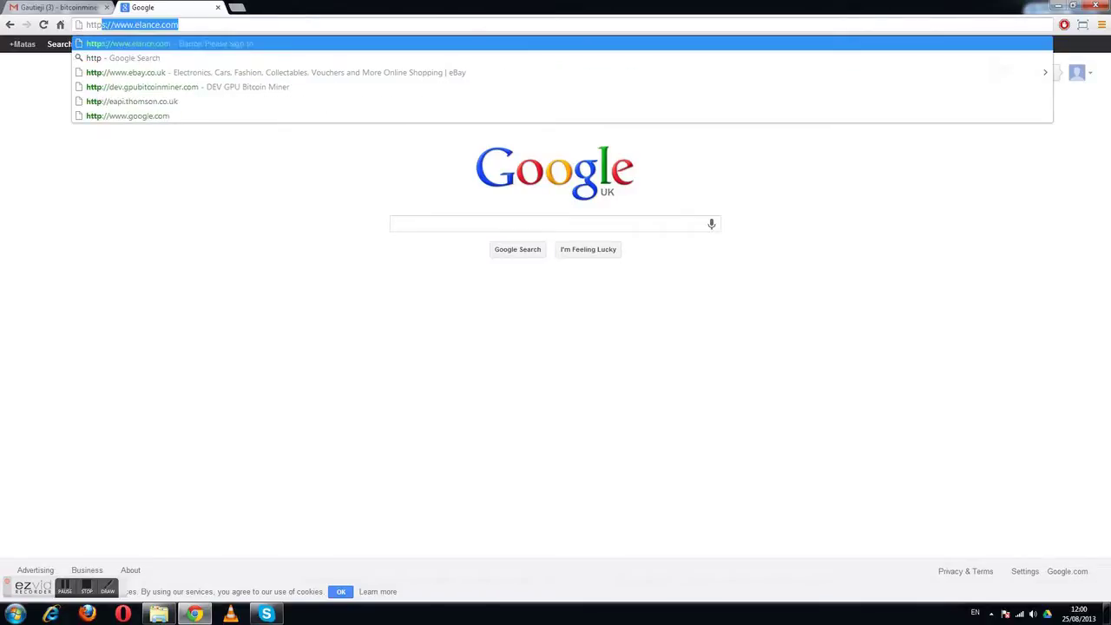
type(":")
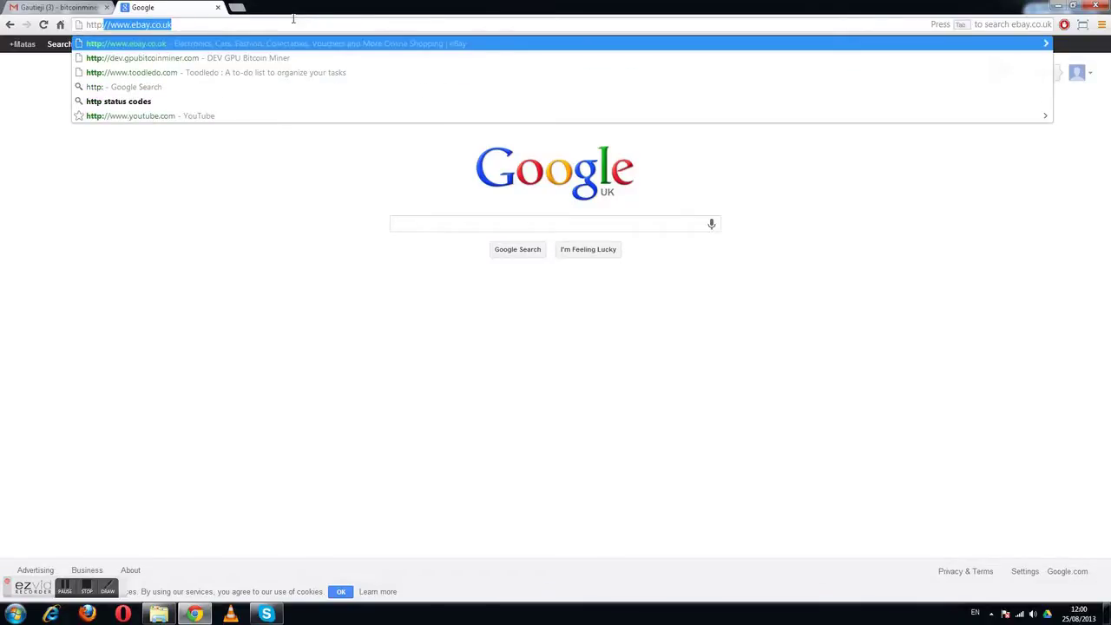
key("Down")
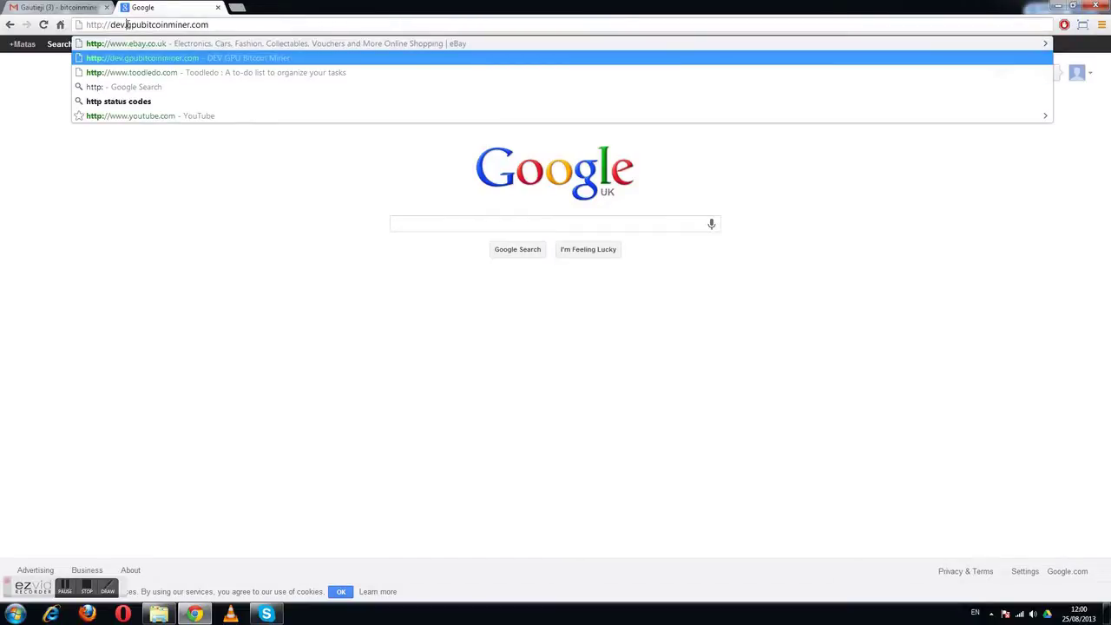
left_click_drag(127, 25, 222, 23)
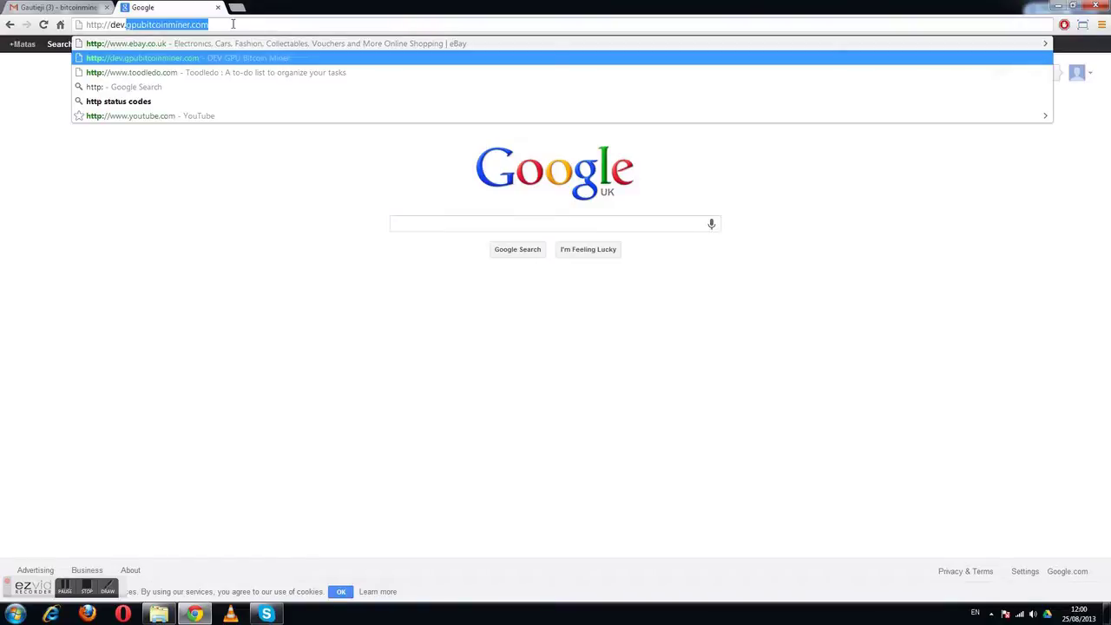
left_click(233, 24)
key("Return")
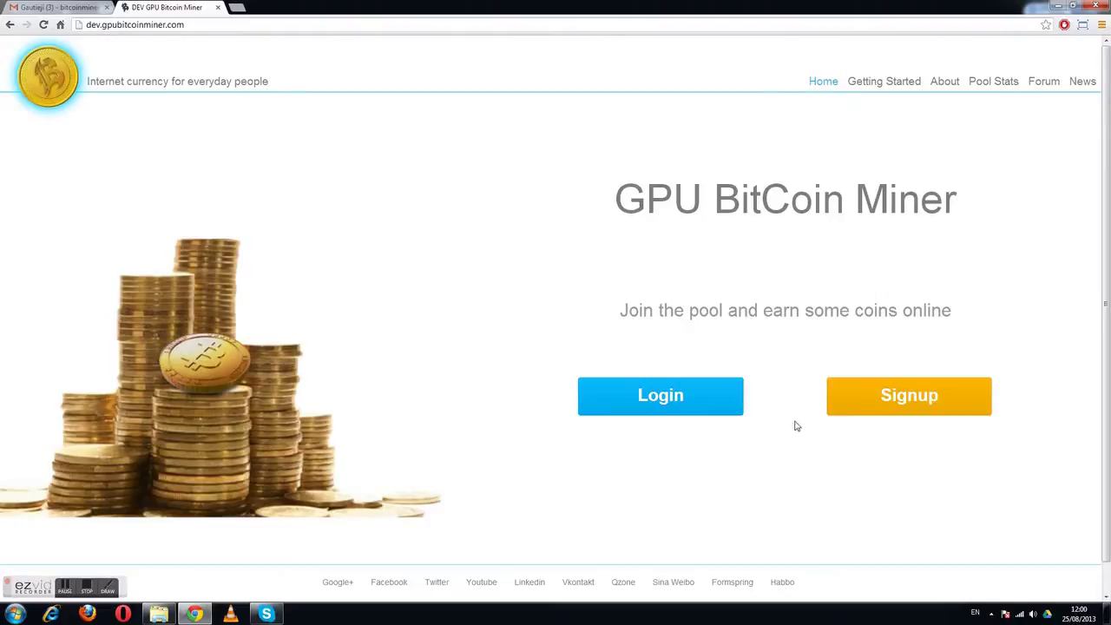
- Open the Signup form, enter username test51, and enter the password twice
left_click(907, 395)
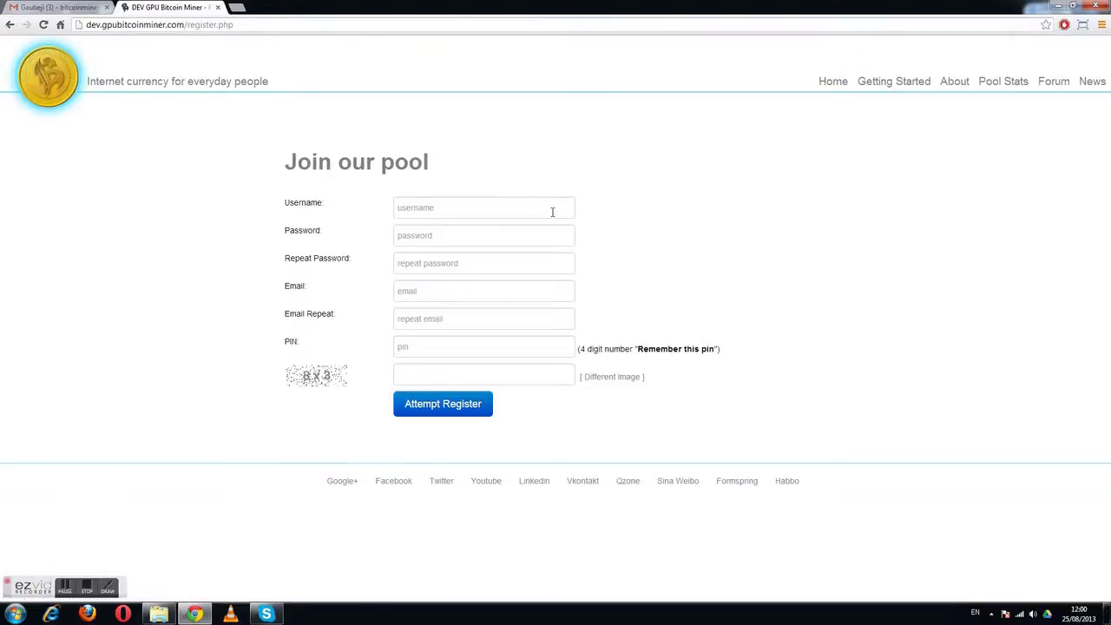
left_click(477, 211)
type("test")
type("51")
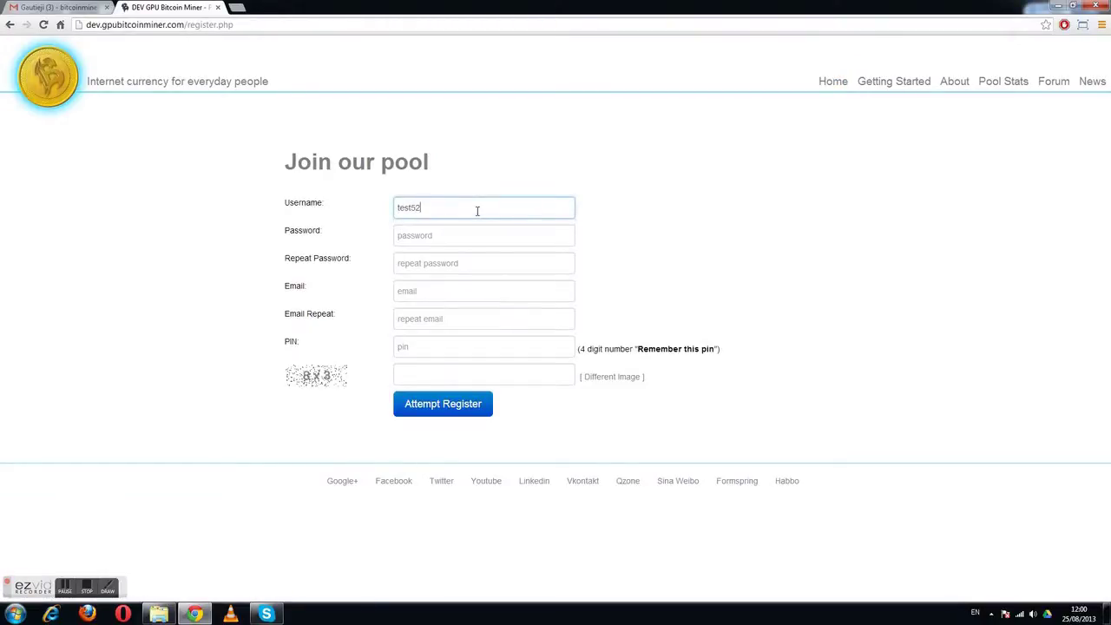
left_click(466, 237)
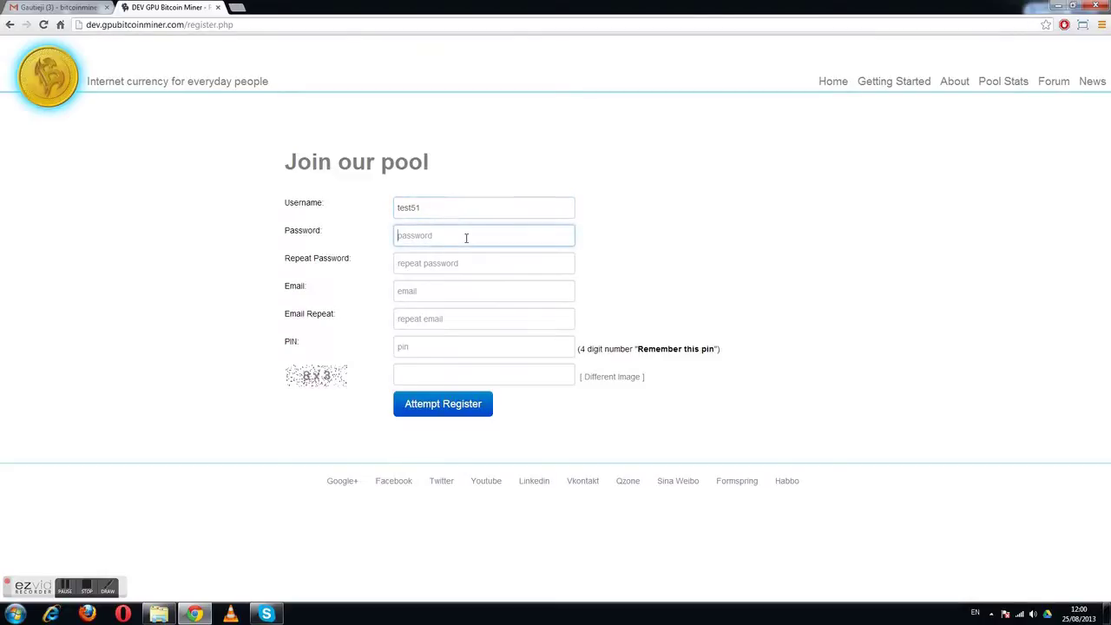
left_click(476, 262)
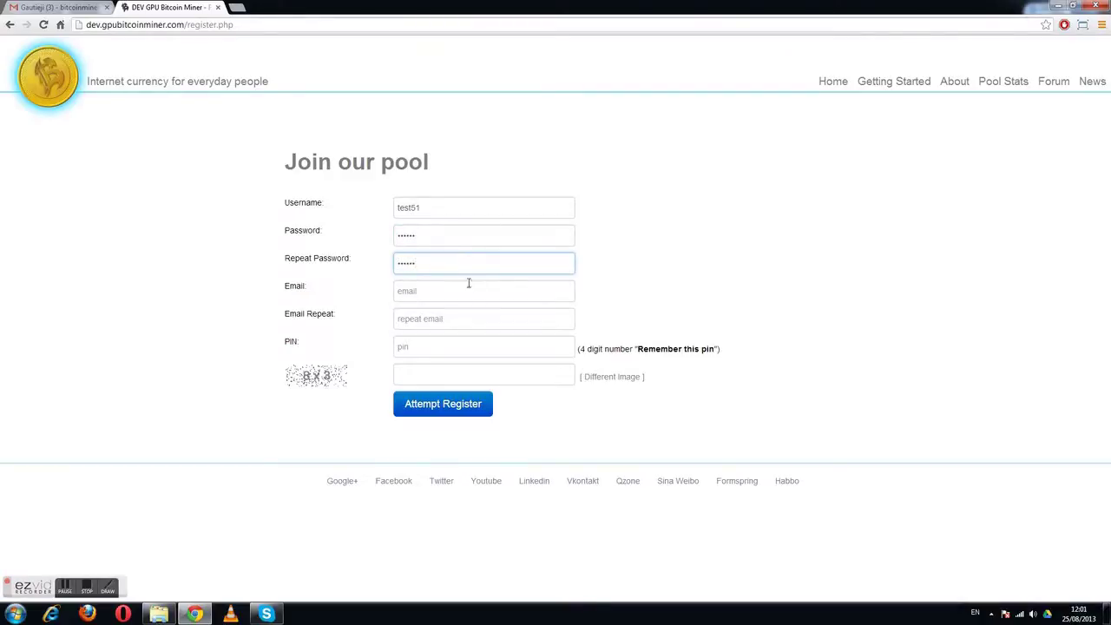
left_click(466, 294)
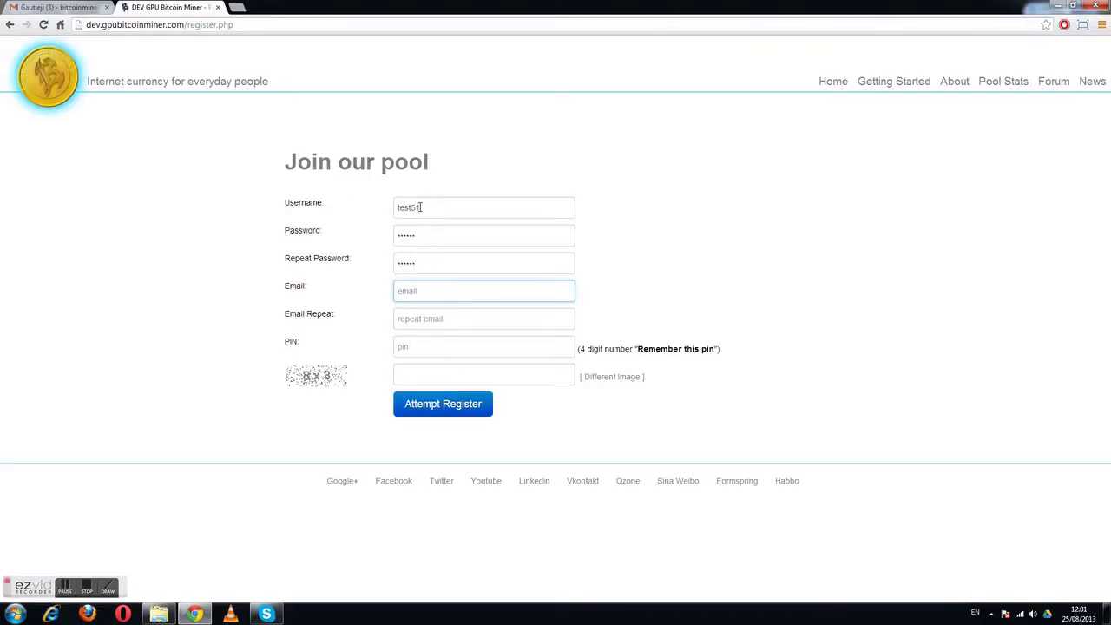
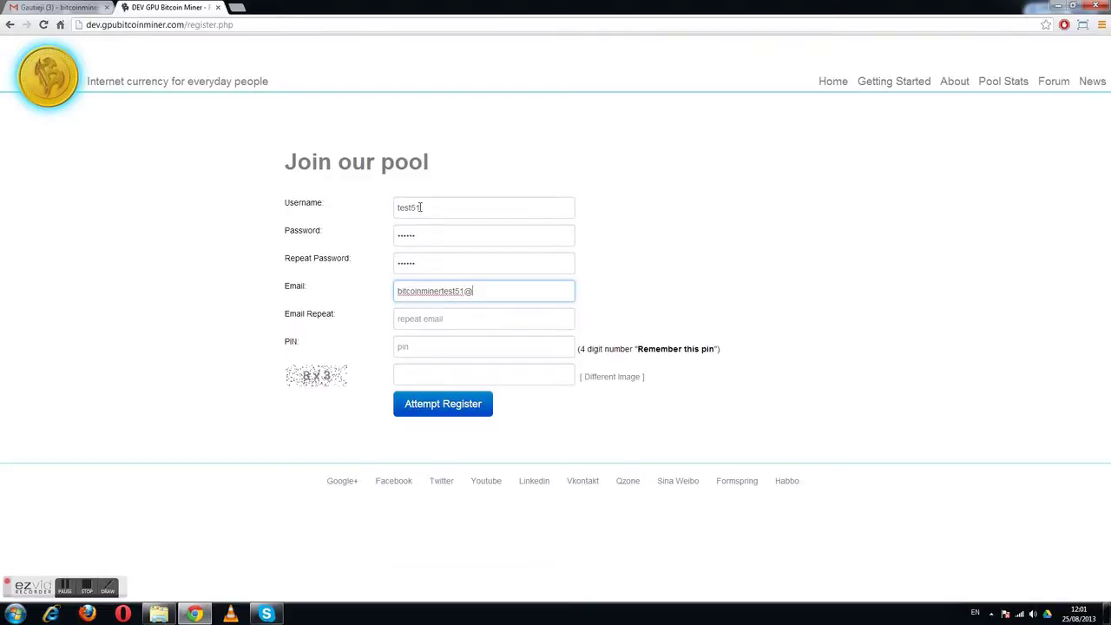
left_click_drag(524, 289, 342, 298)
key("ctrl+c")
left_click(422, 326)
key("ctrl+v")
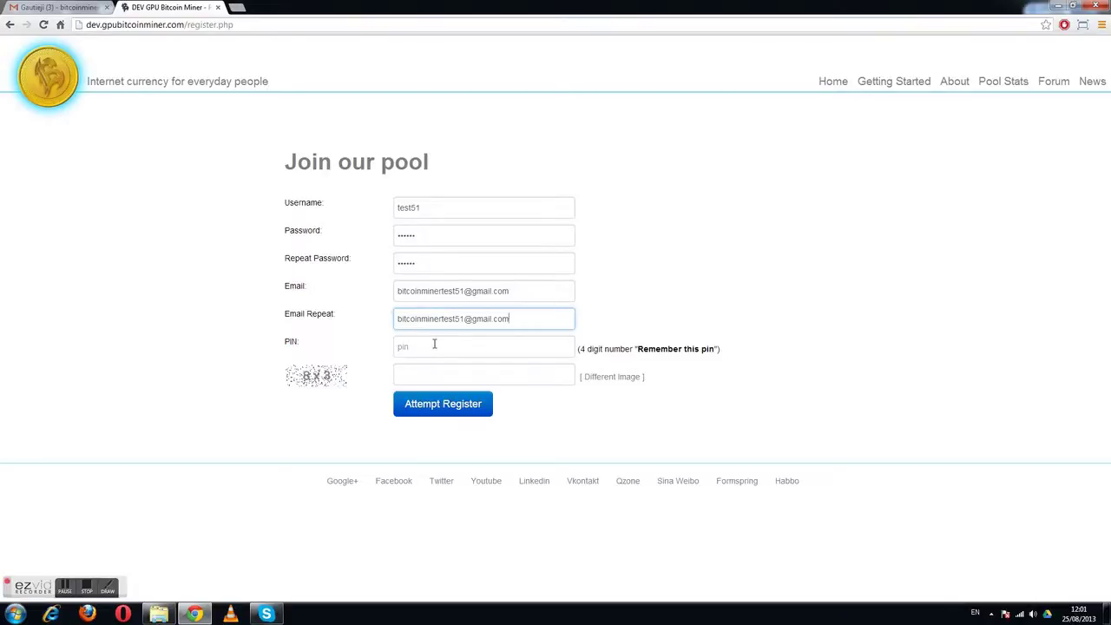
left_click(433, 344)
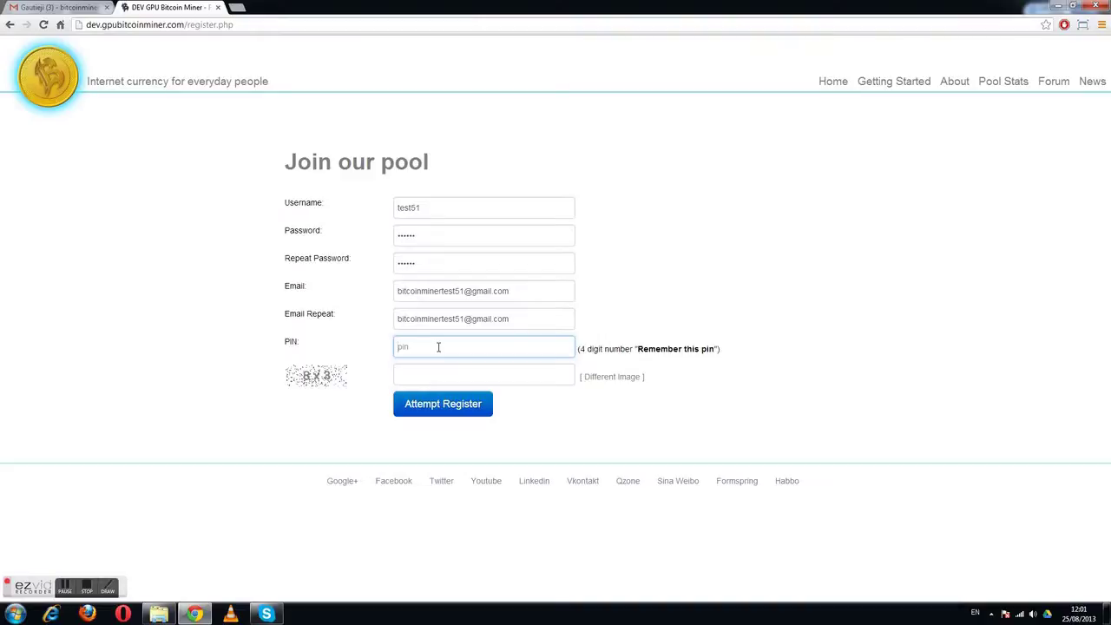
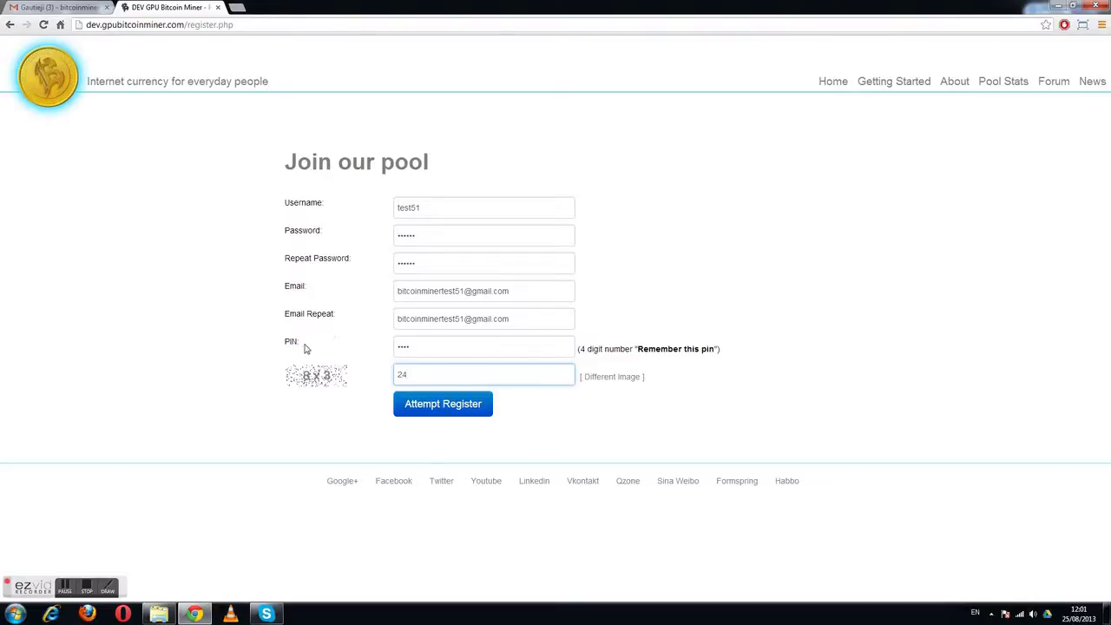
left_click(432, 409)
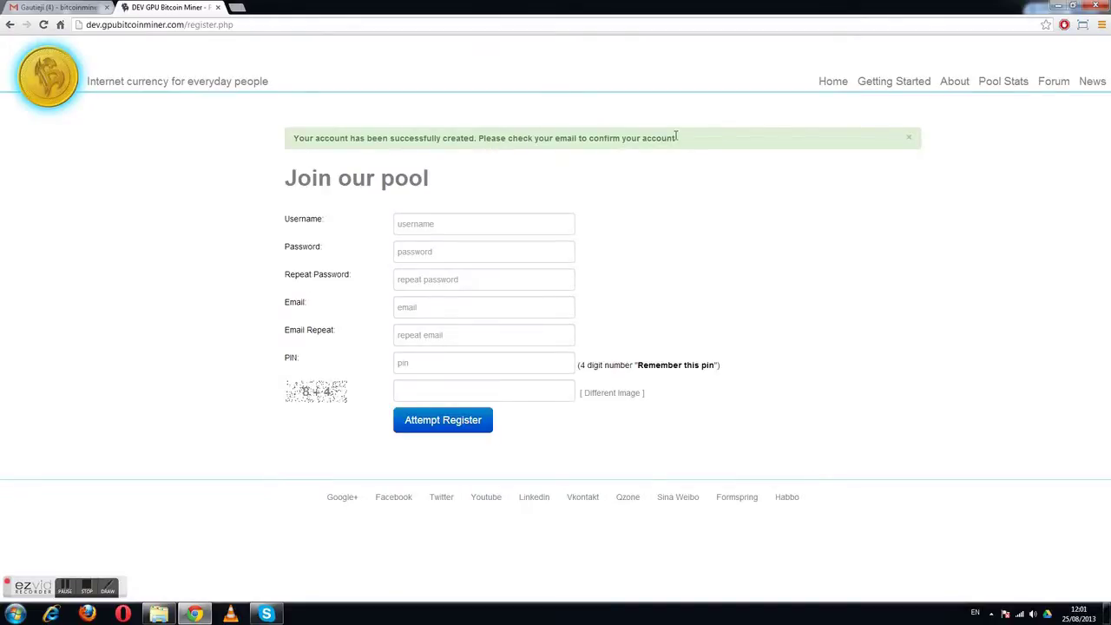
- Open the support registration email in Gmail and dismiss the tour popups
left_click(49, 11)
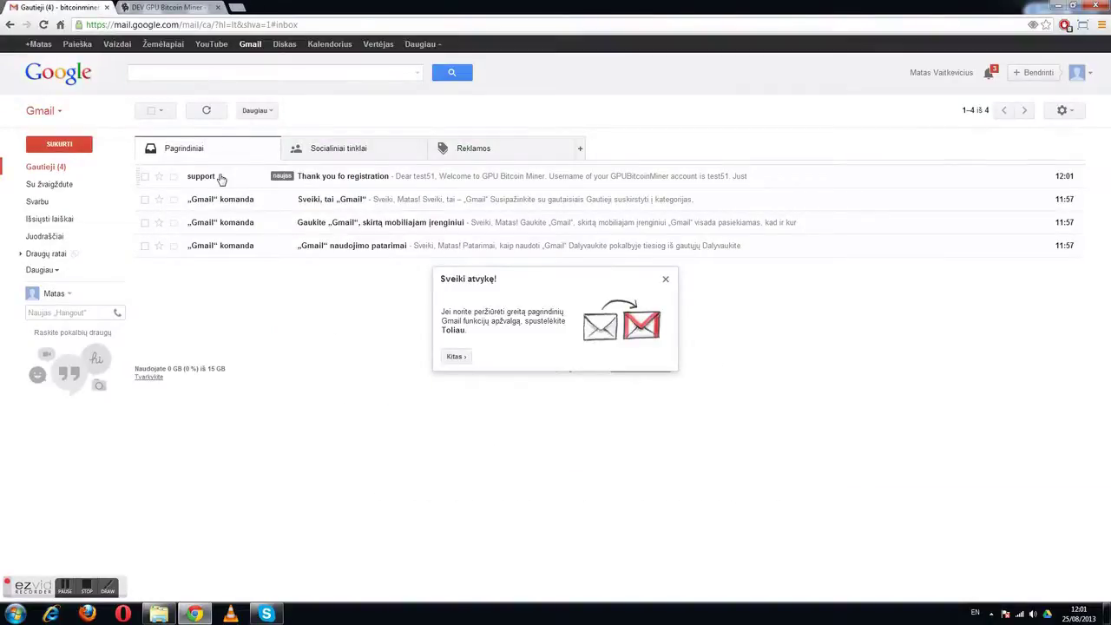
left_click(221, 177)
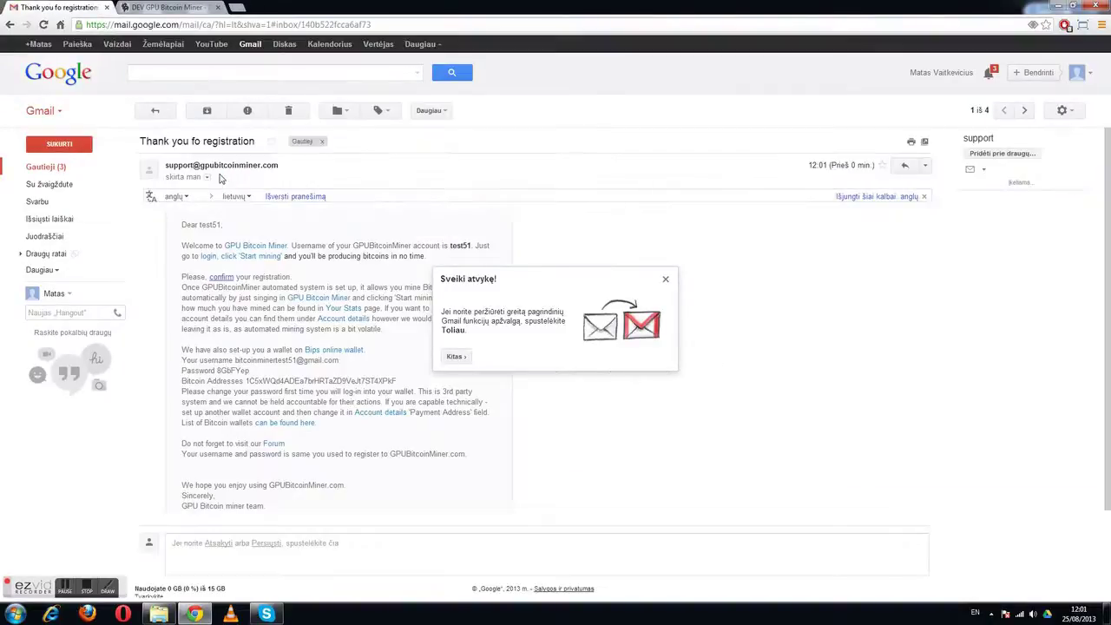
left_click(665, 279)
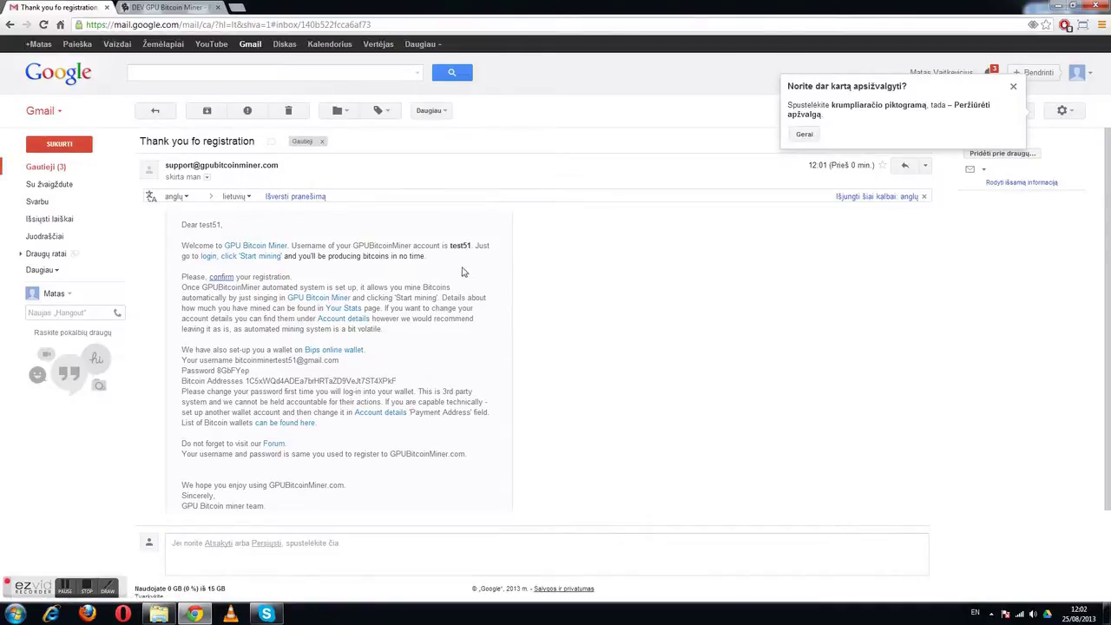
left_click(1010, 90)
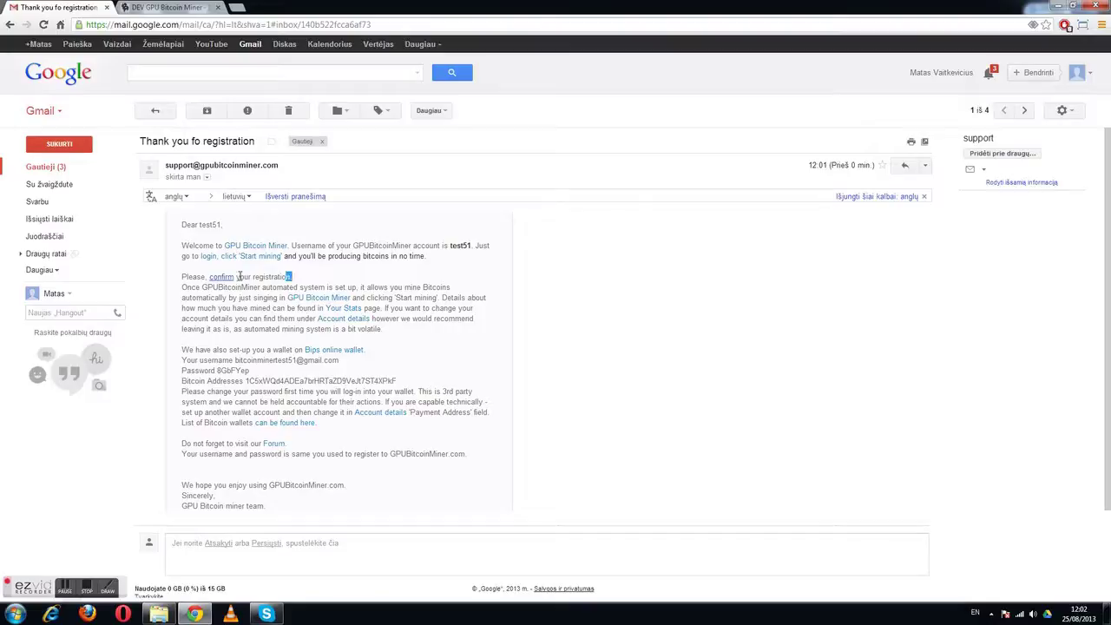
- Highlight the confirm-registration sentence and the BIPS wallet login details in the email
left_click_drag(293, 276, 180, 276)
left_click(178, 296)
left_click_drag(388, 351, 188, 351)
left_click(198, 362)
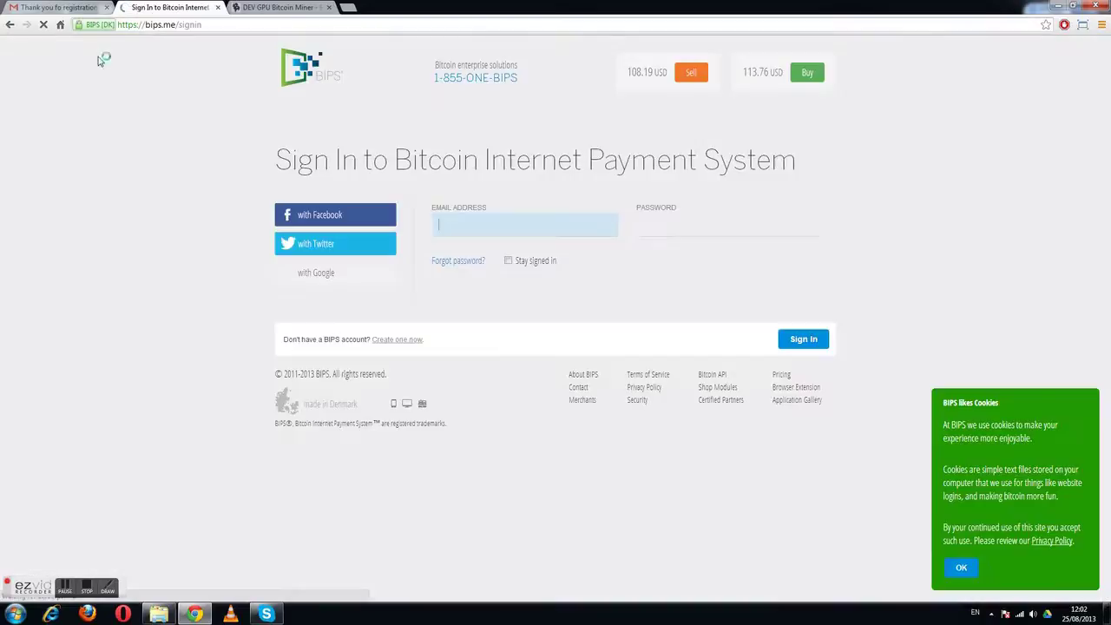
- Copy the wallet email from the registration message into the BIPS Email field
left_click(57, 7)
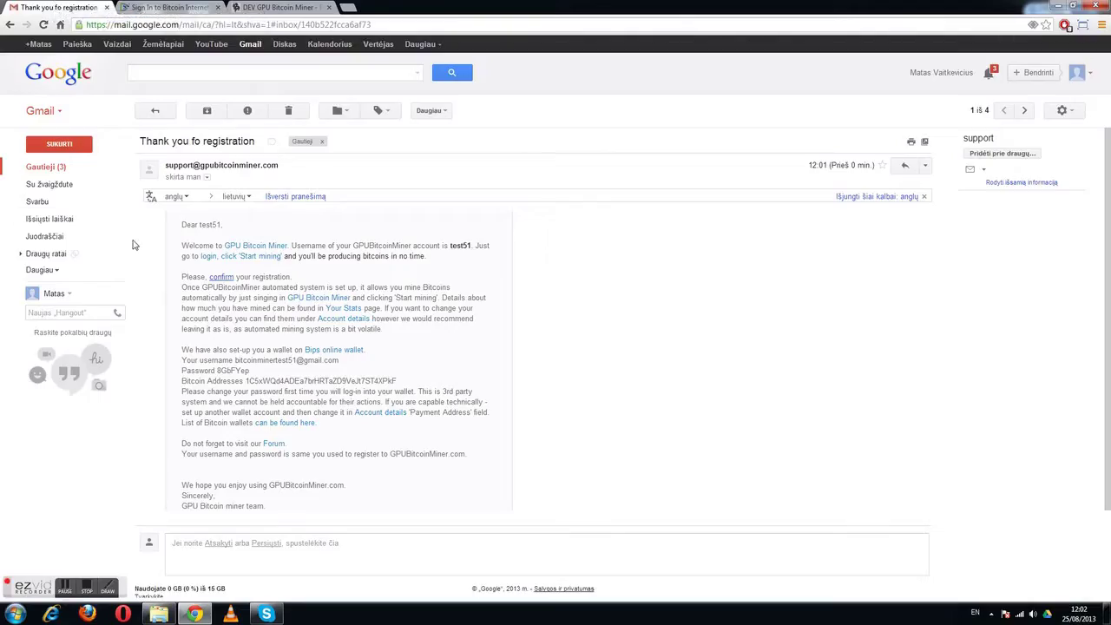
left_click_drag(182, 360, 272, 359)
left_click(236, 360)
left_click_drag(264, 362, 345, 360)
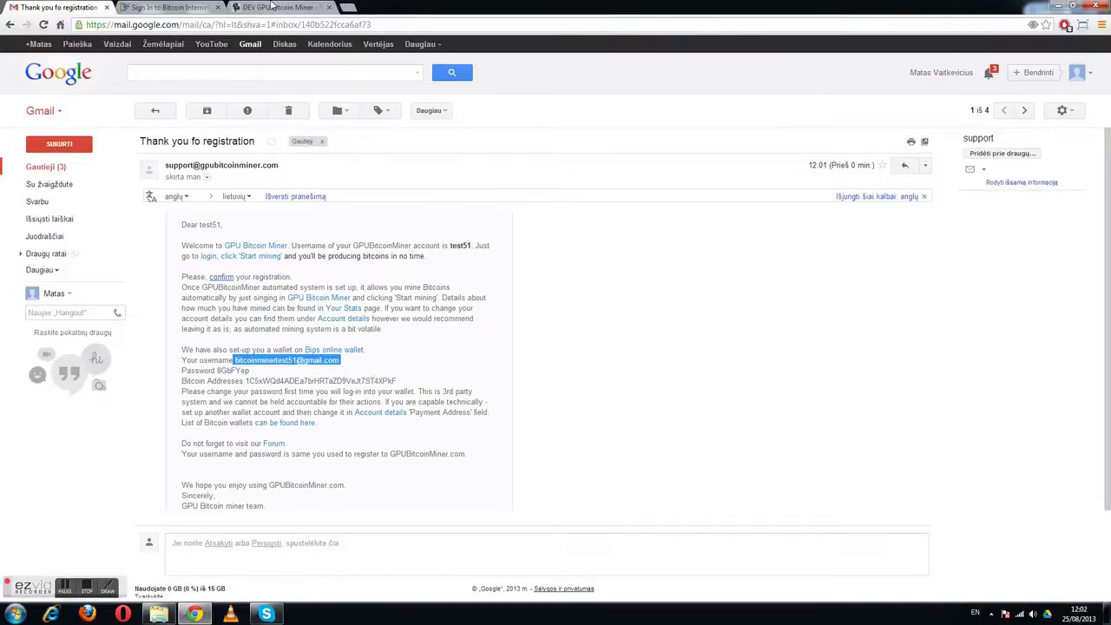
left_click(169, 7)
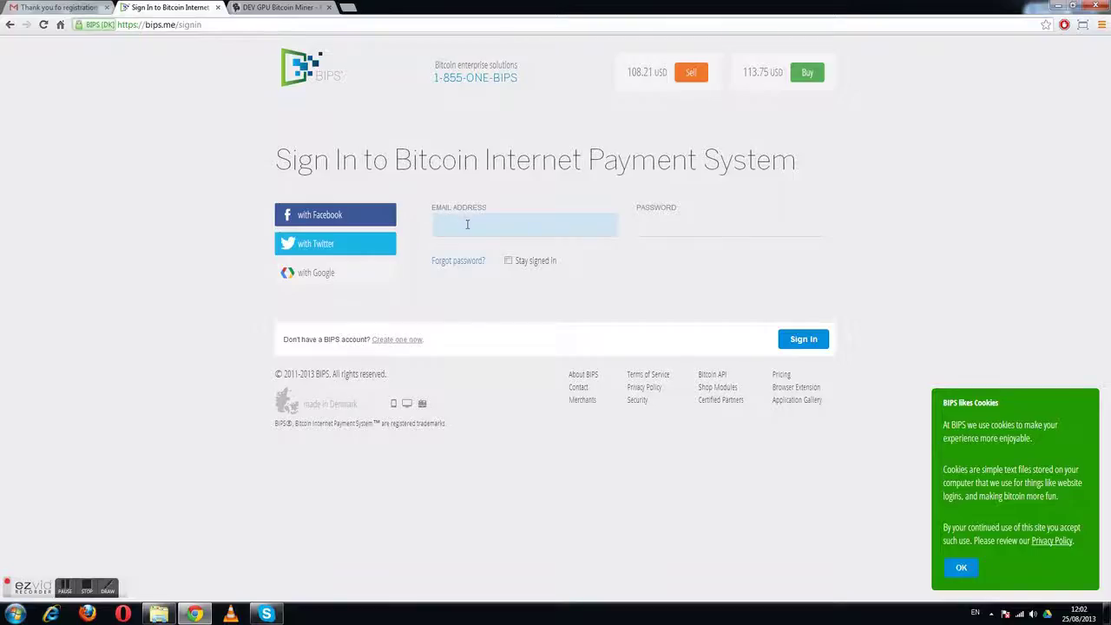
key("ctrl+v")
key("BackSpace")
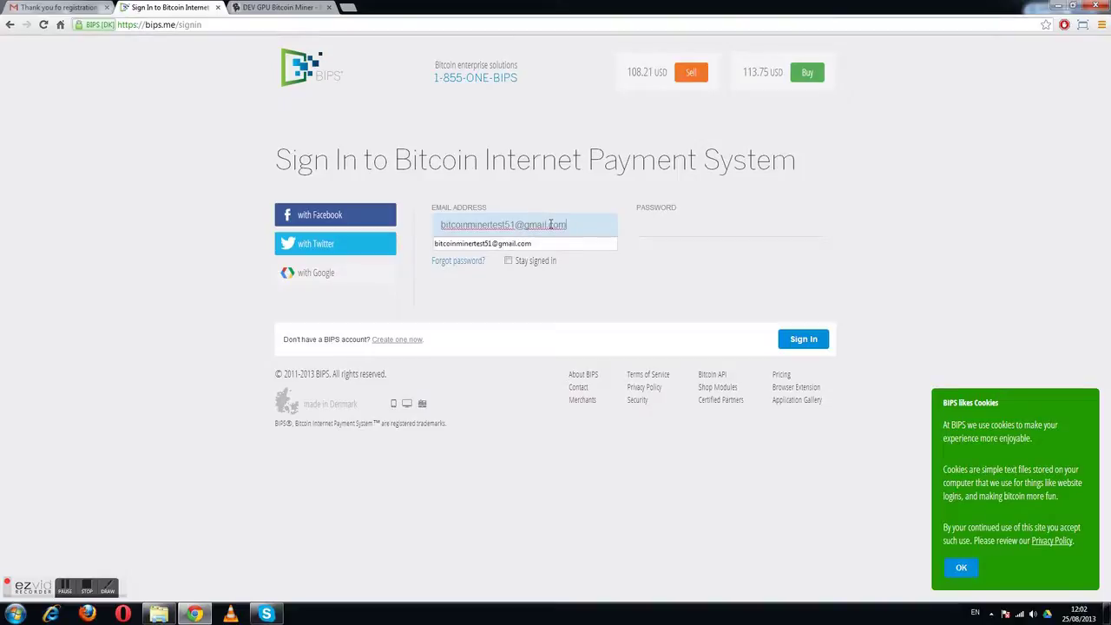
left_click(649, 230)
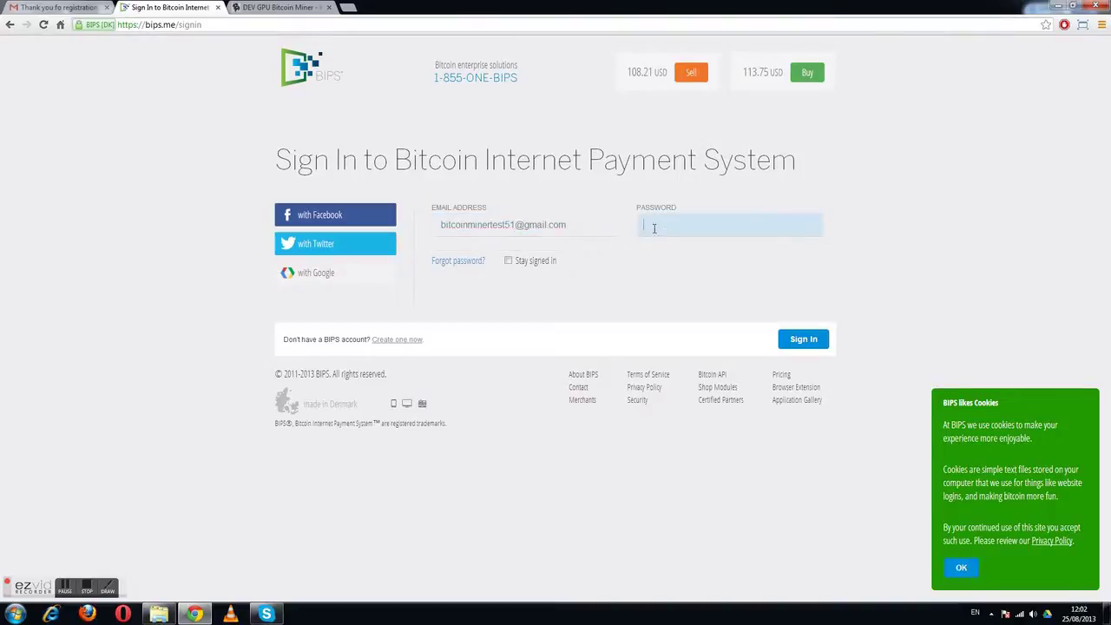
left_click(59, 7)
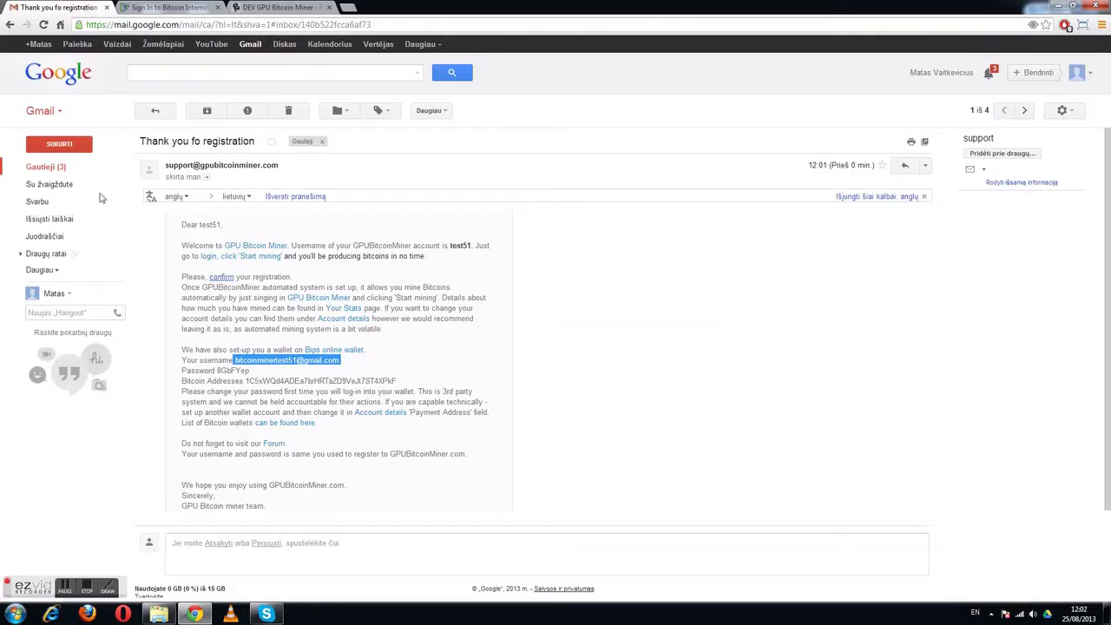
double_click(232, 370)
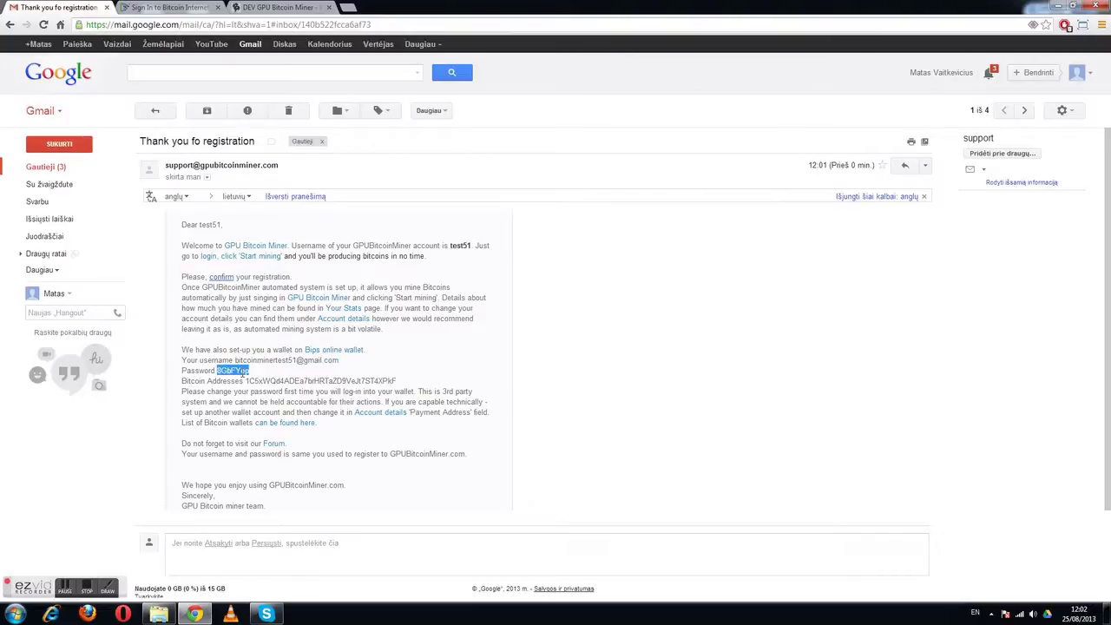
left_click(187, 7)
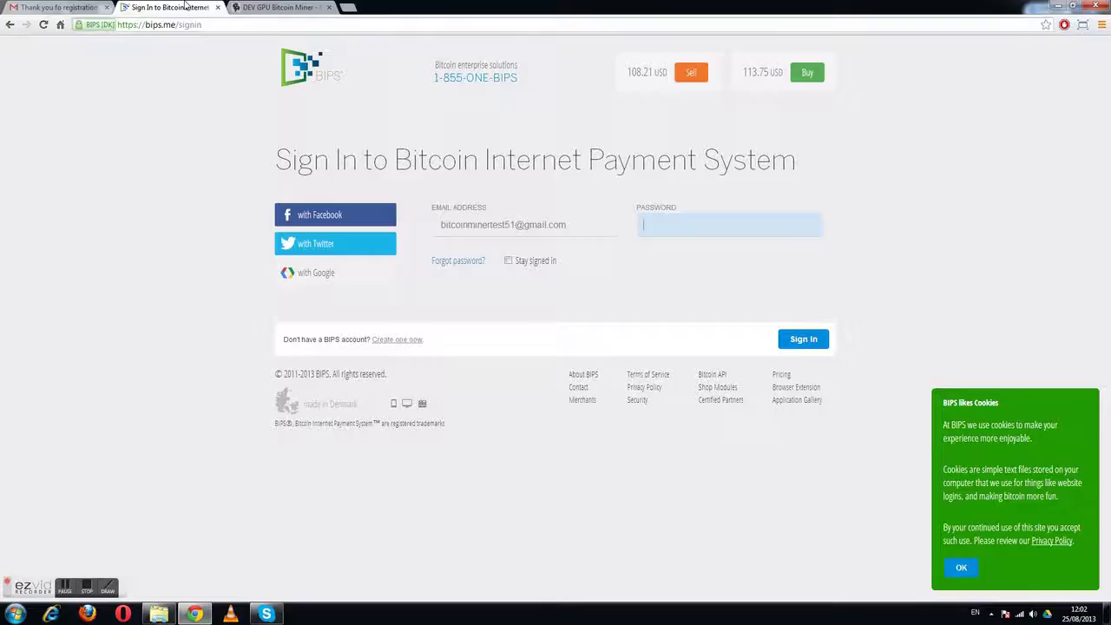
key("ctrl+v")
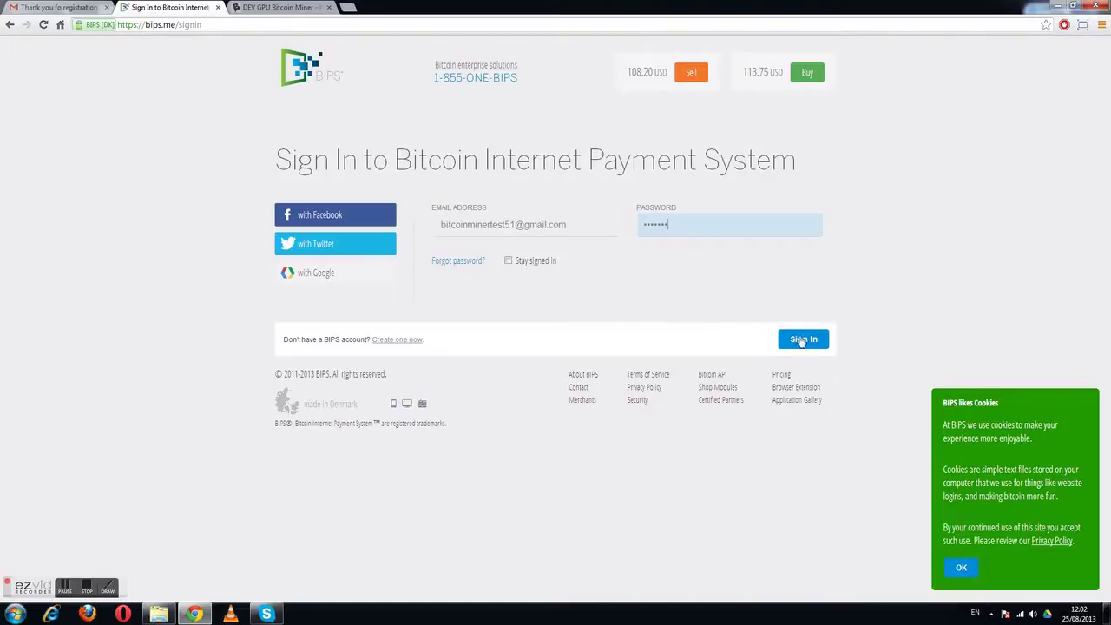
left_click(801, 340)
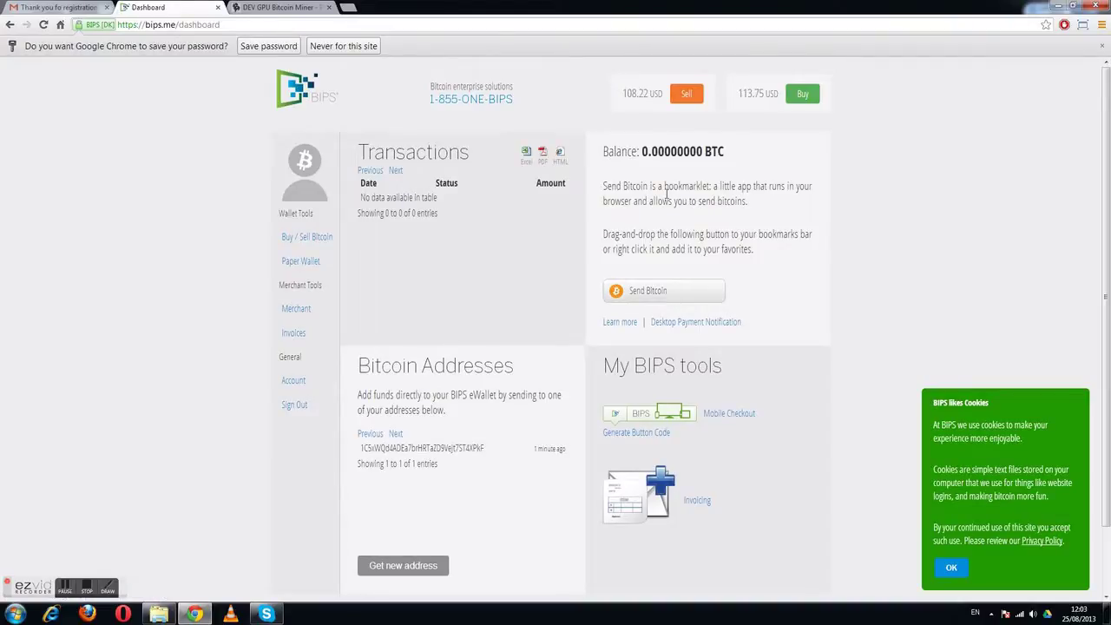
- Highlight the 0 BTC balance and wallet address, then the matching address in the email
left_click_drag(603, 149, 728, 152)
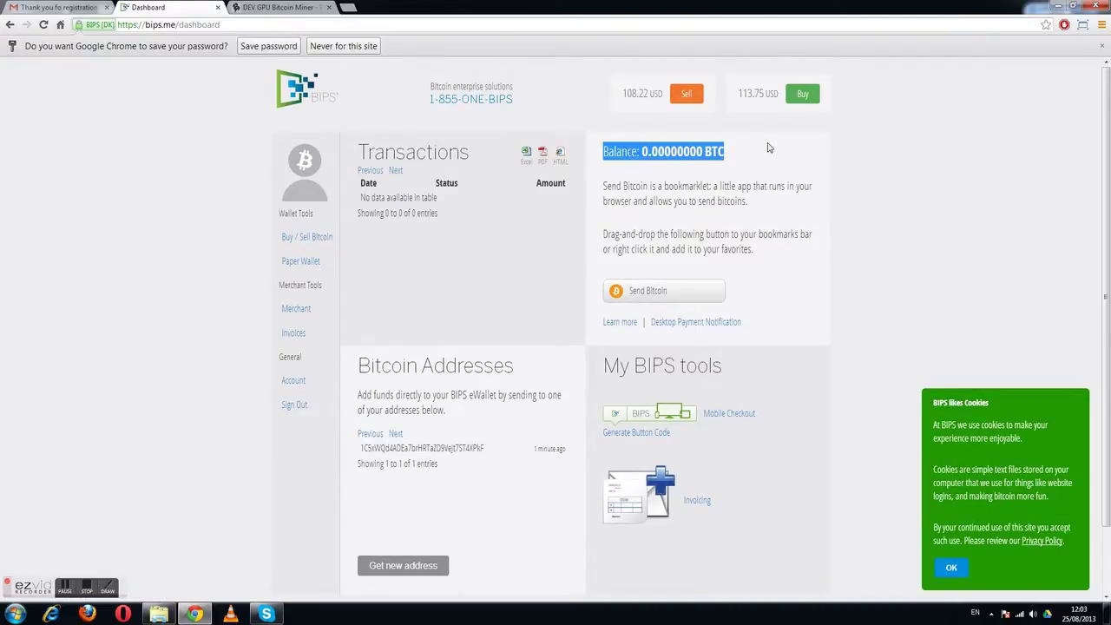
left_click(703, 151)
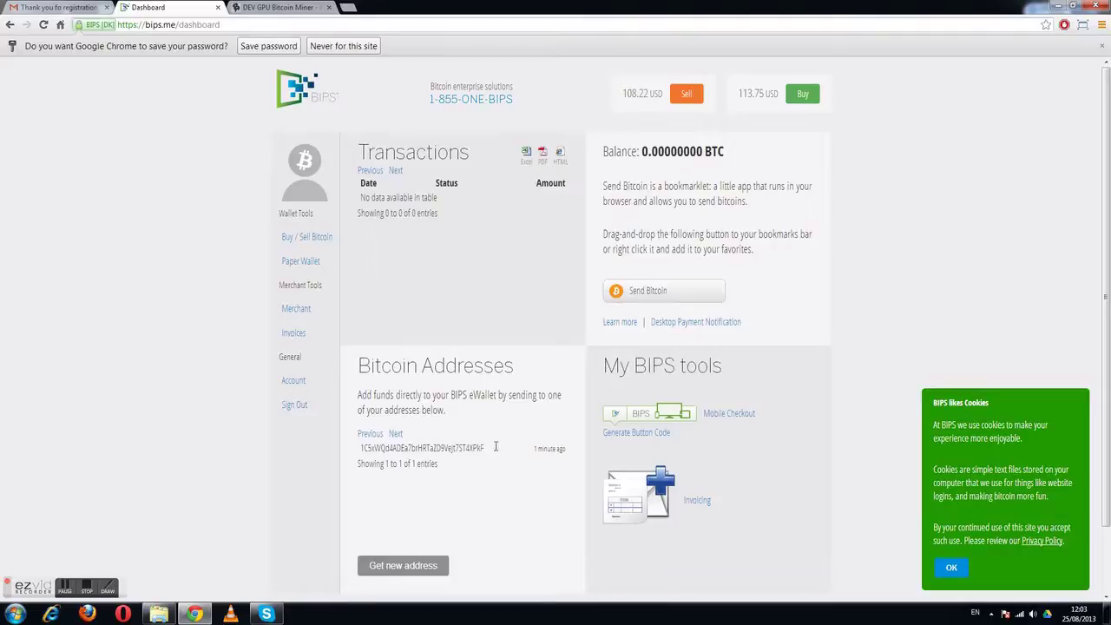
left_click_drag(496, 446, 354, 448)
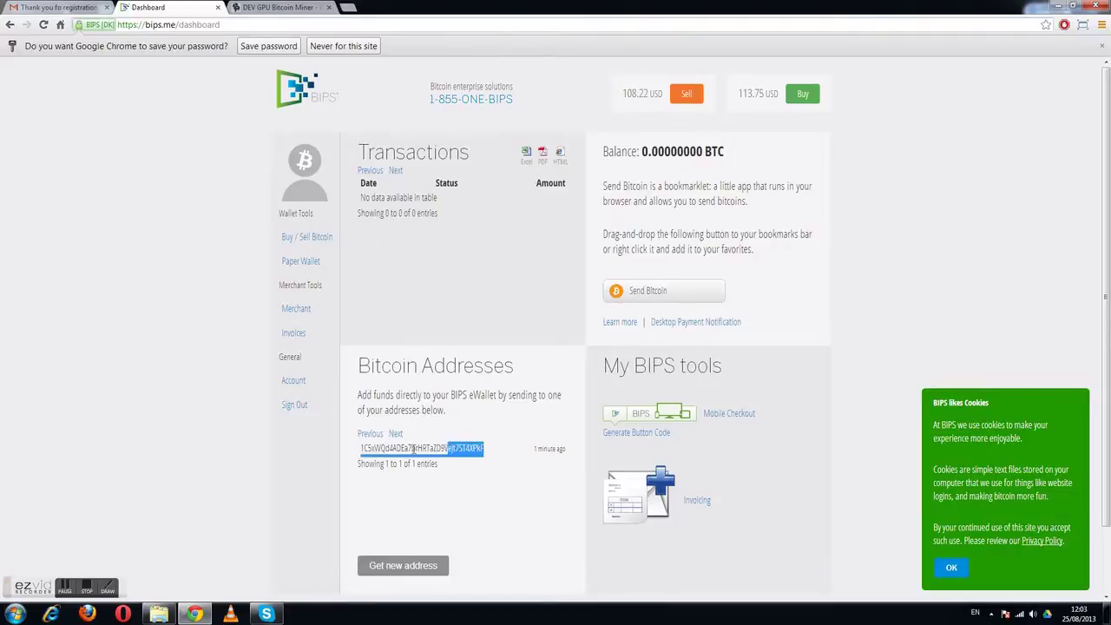
left_click(369, 482)
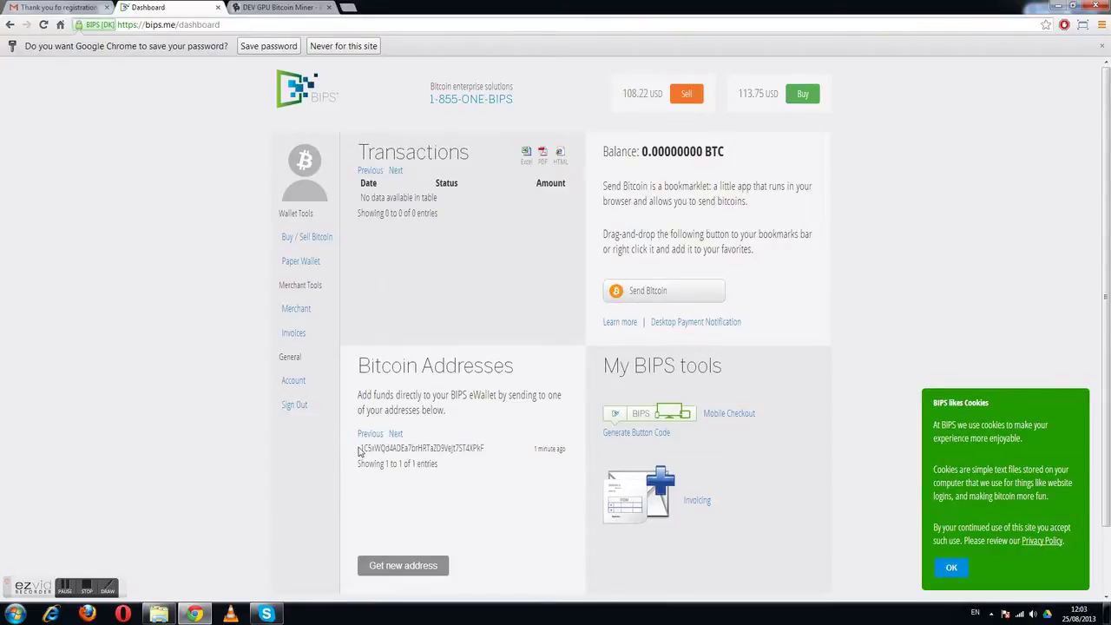
left_click(59, 7)
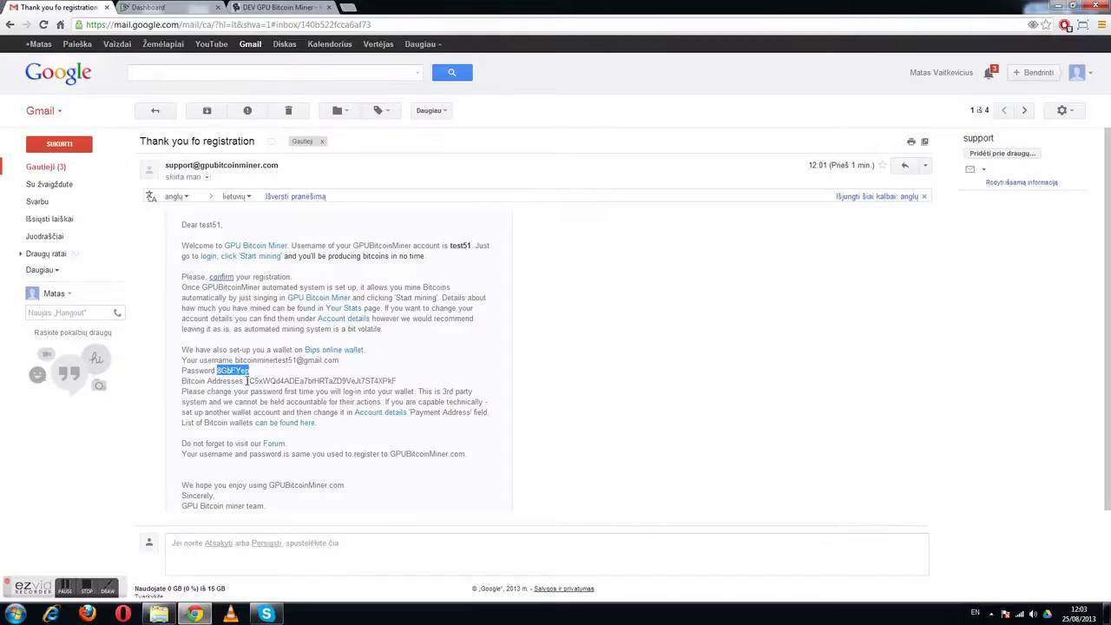
left_click_drag(247, 380, 410, 379)
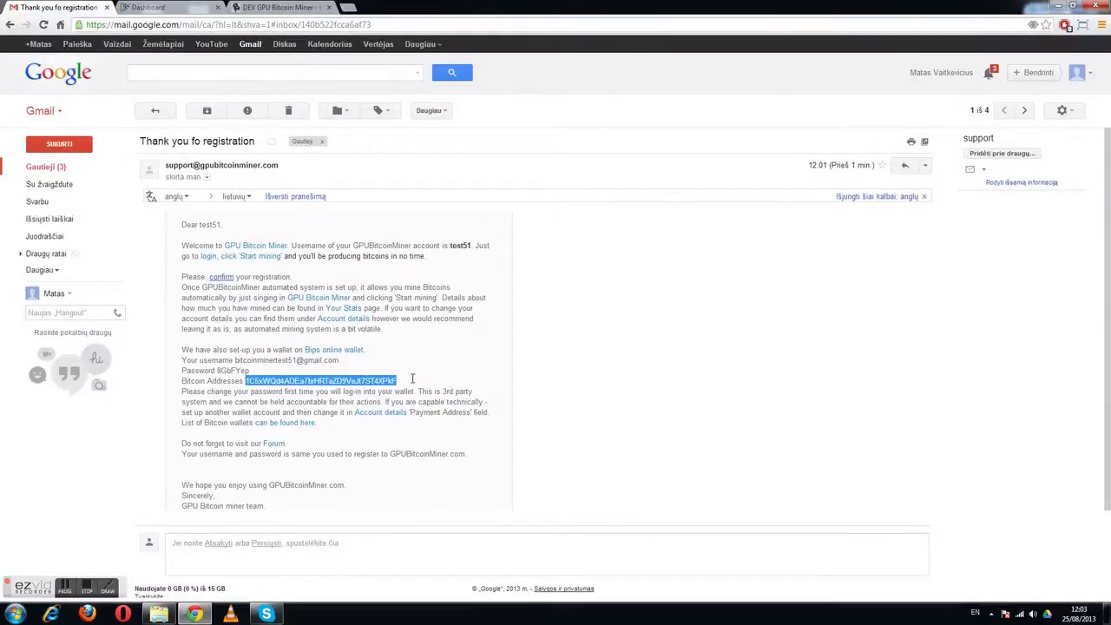
- Follow the email's confirm link, then the login link on the confirmation page
left_click(209, 391)
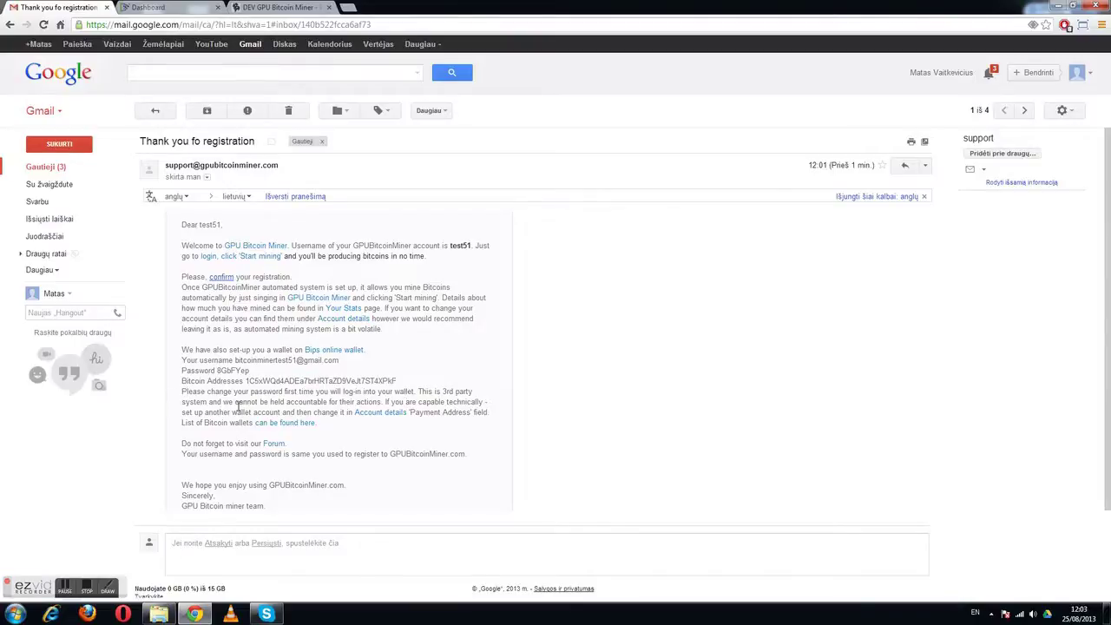
left_click(222, 278)
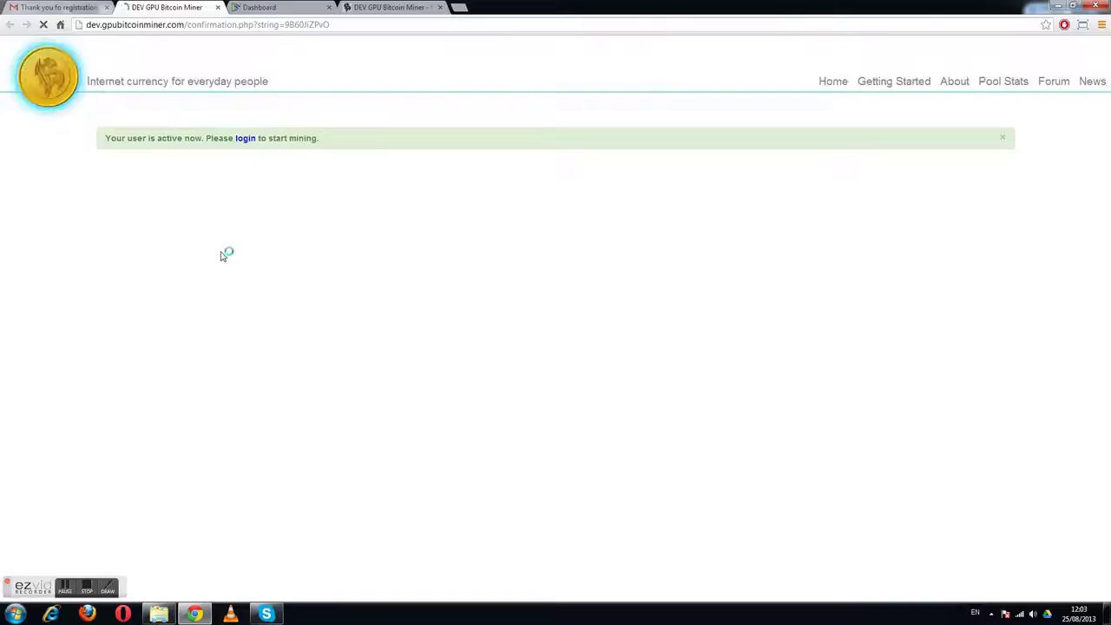
left_click(246, 139)
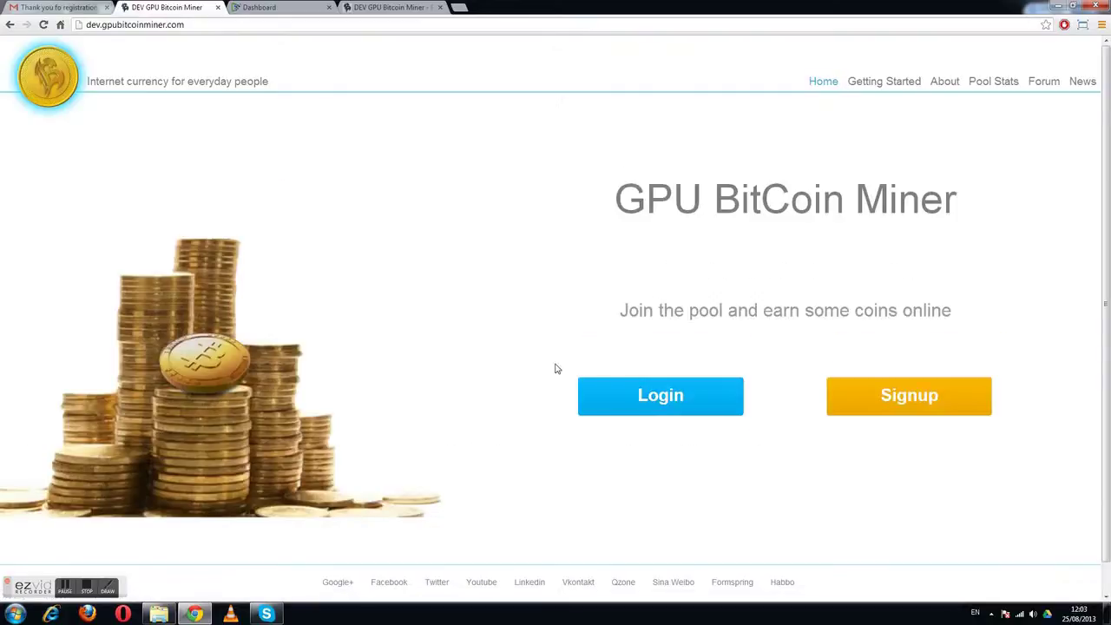
- Log in with username test51 and the account password
left_click(639, 396)
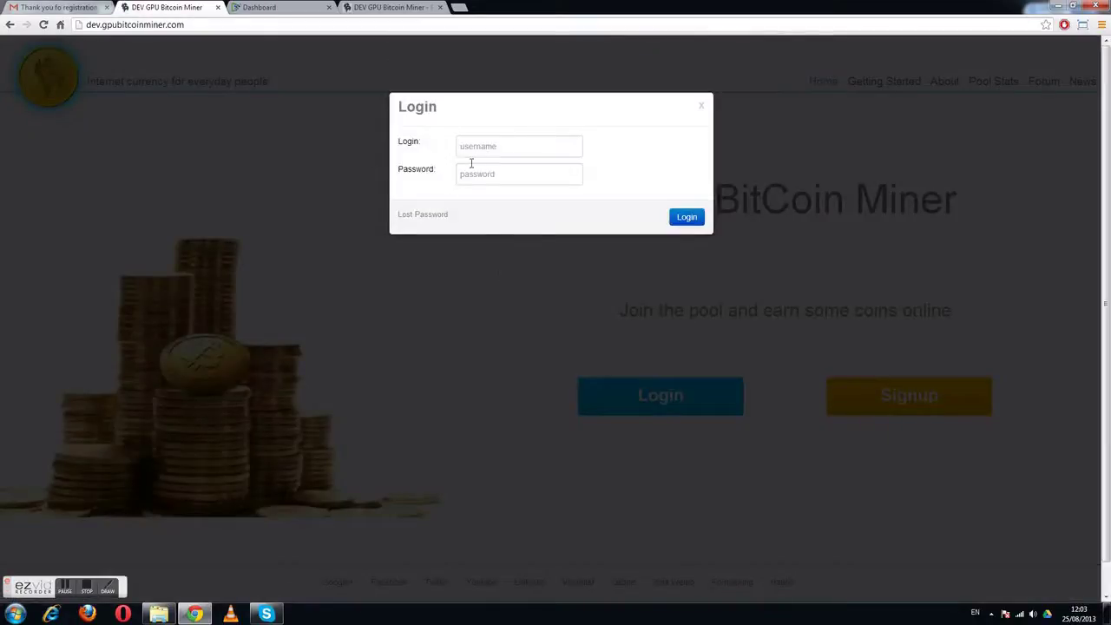
left_click(471, 149)
type("test")
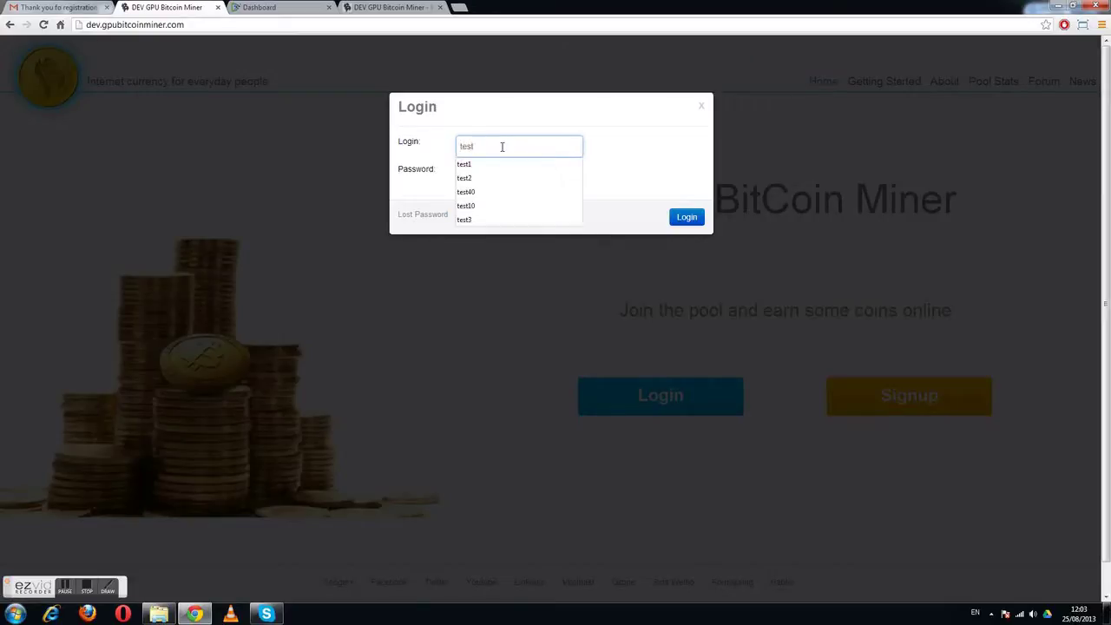
type("51")
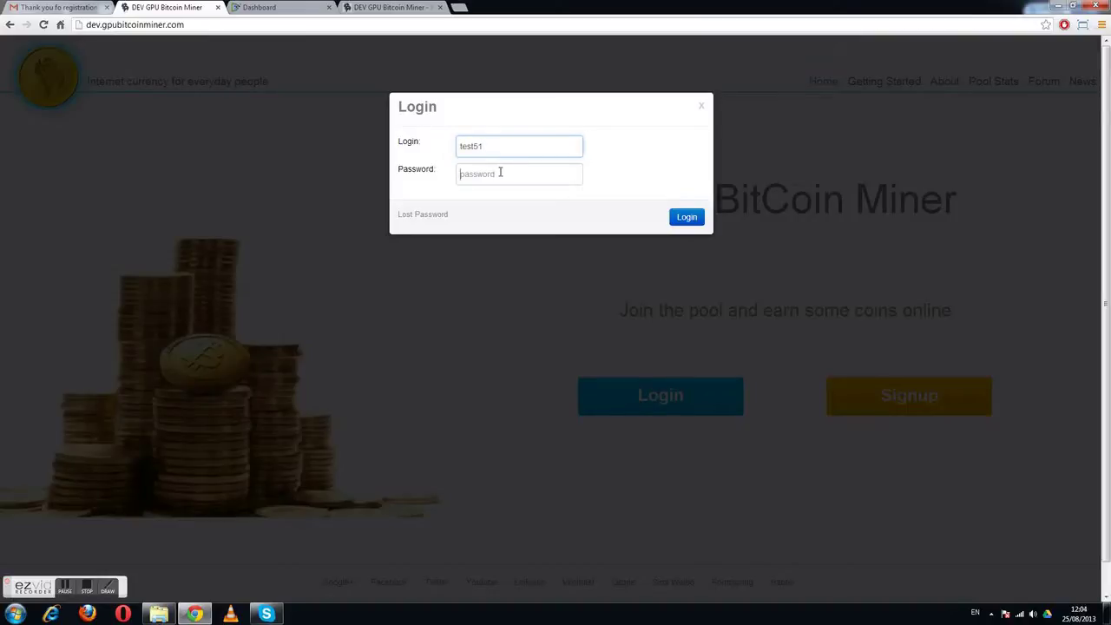
left_click(500, 173)
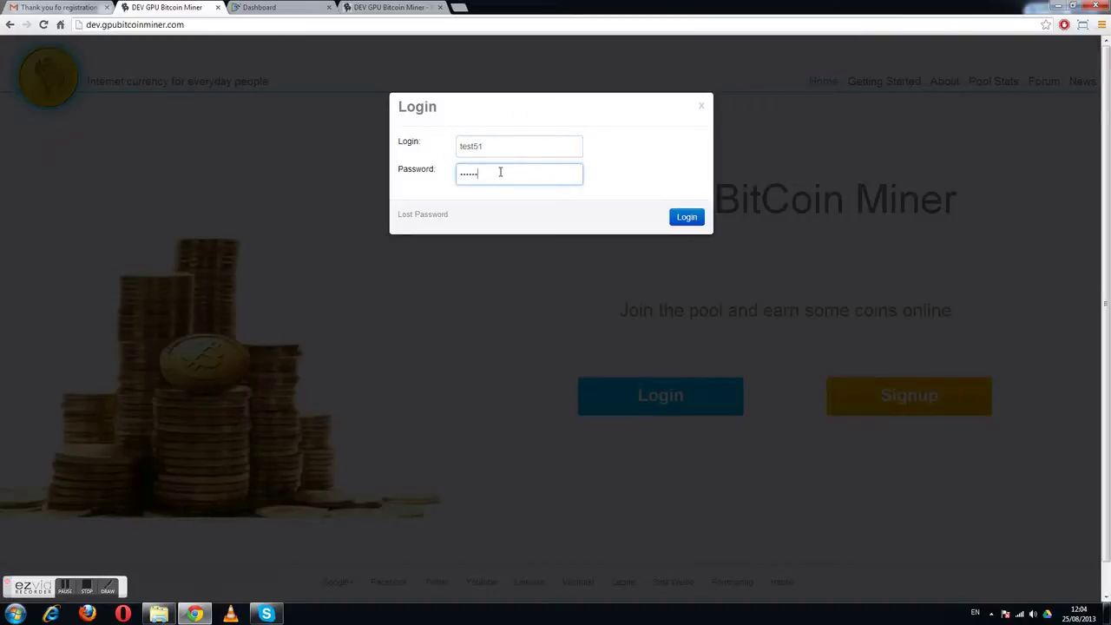
left_click(687, 218)
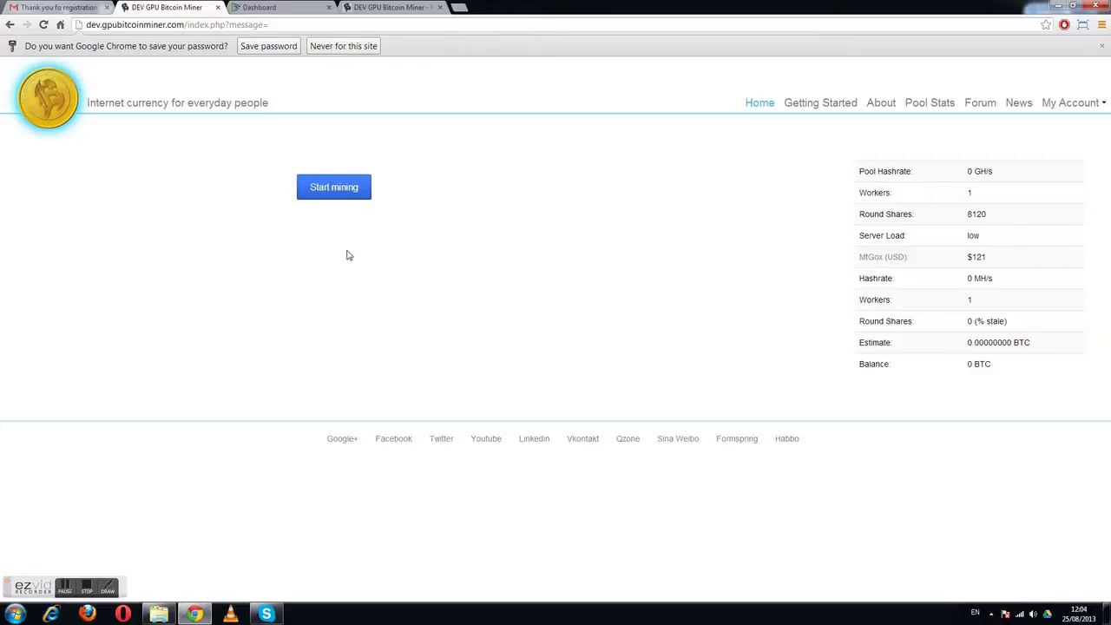
- Start mining, download the CommandProxy installer, and launch it from the downloads bar
left_click(337, 193)
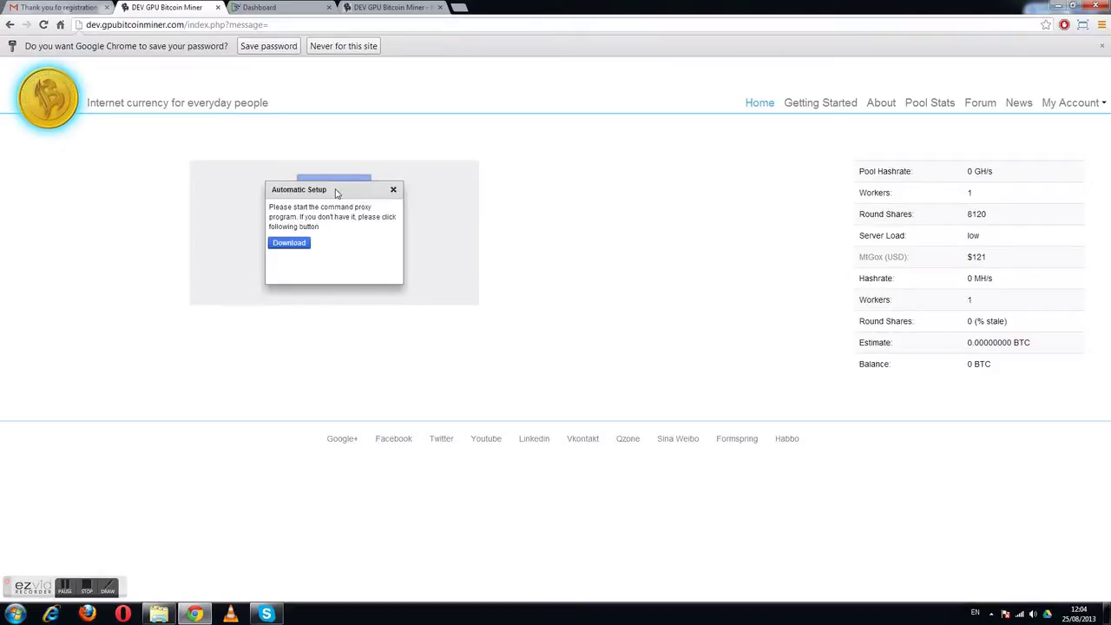
left_click(297, 244)
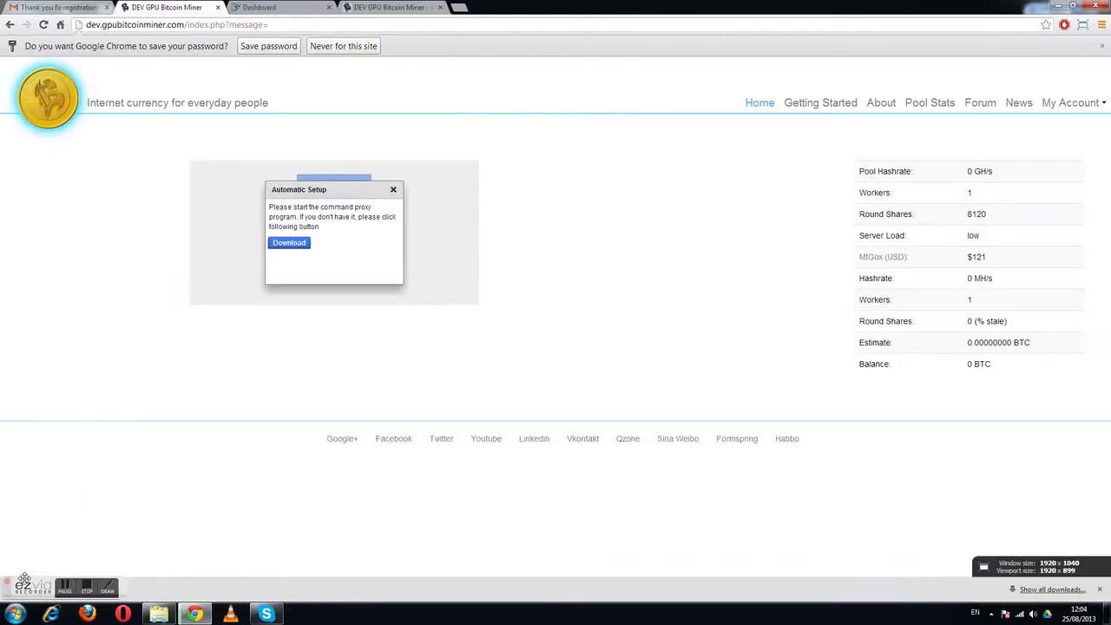
left_click_drag(24, 581, 143, 581)
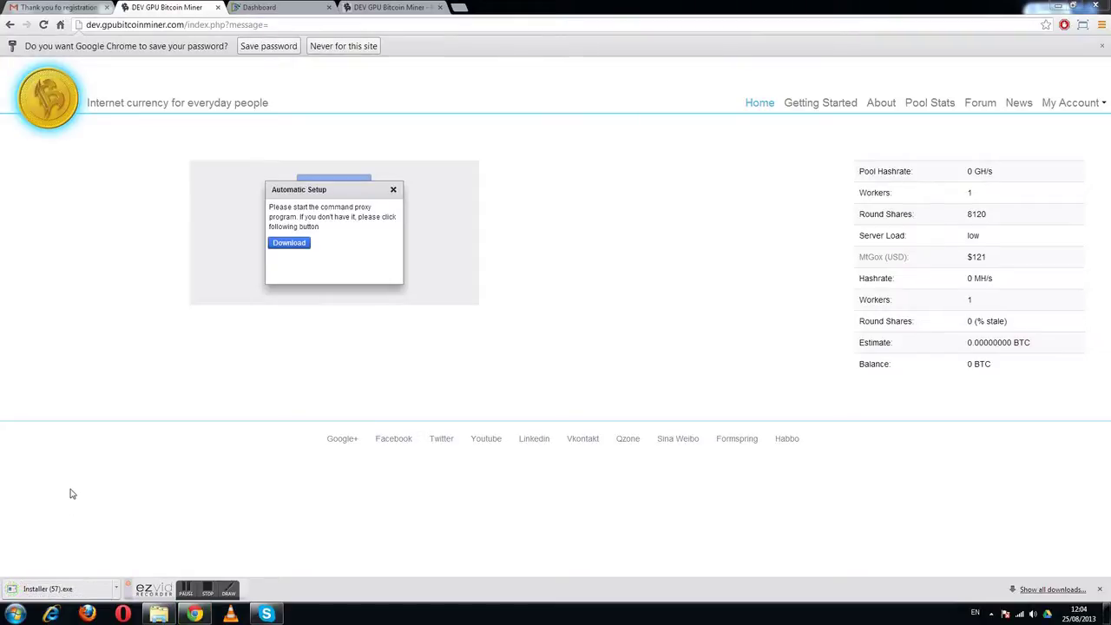
left_click(48, 588)
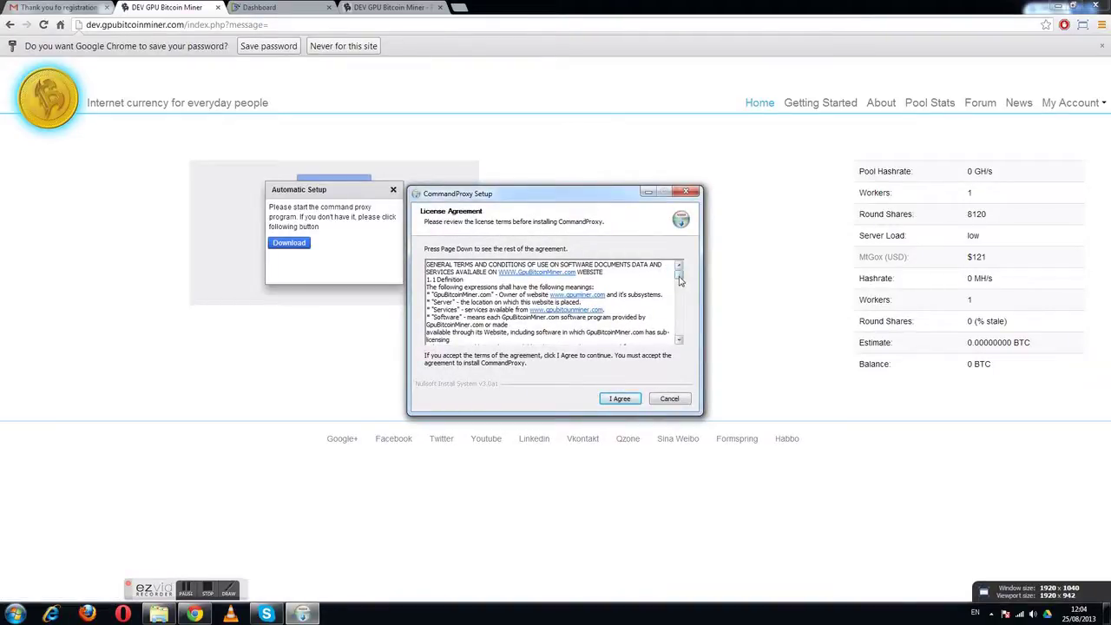
- Accept the license and install CommandProxy with Default type and folder, starting it on finish
left_click_drag(680, 278, 679, 334)
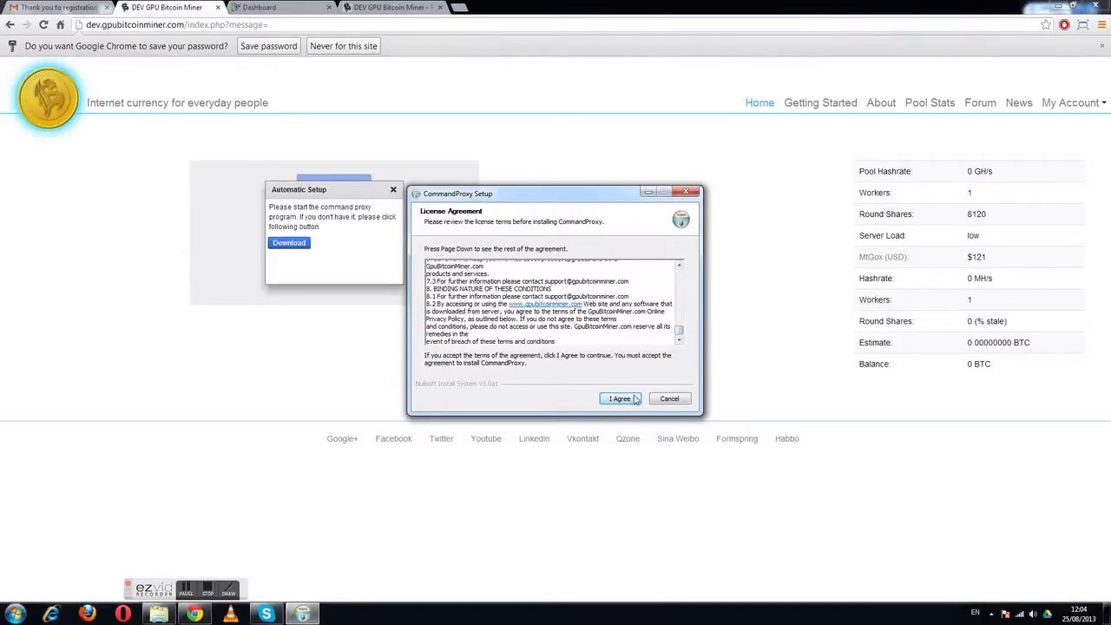
left_click(634, 402)
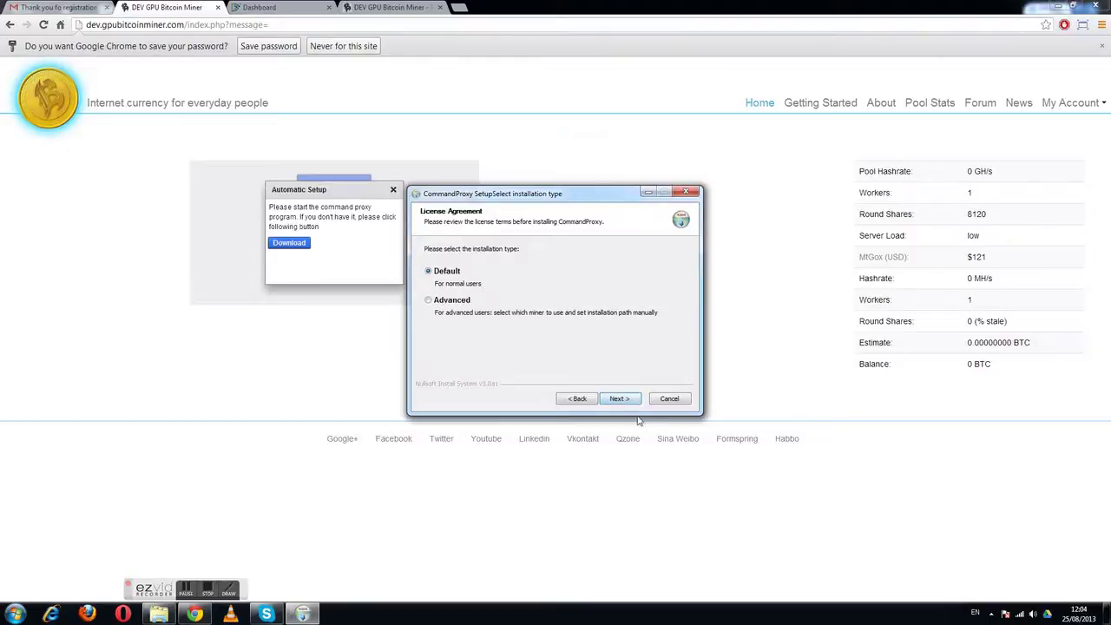
left_click(633, 402)
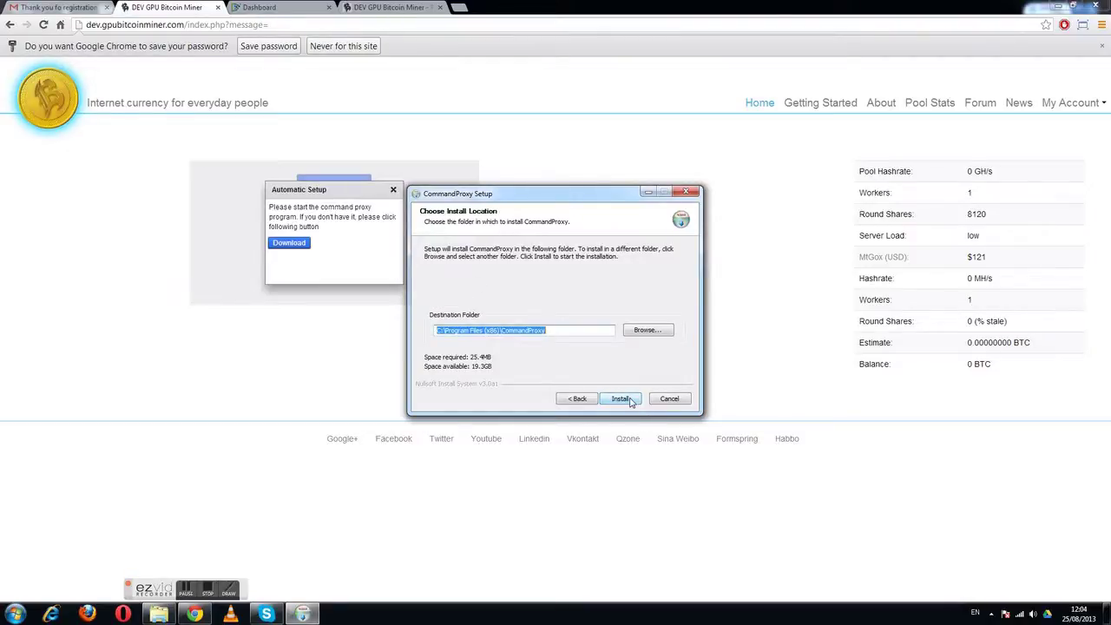
left_click(631, 401)
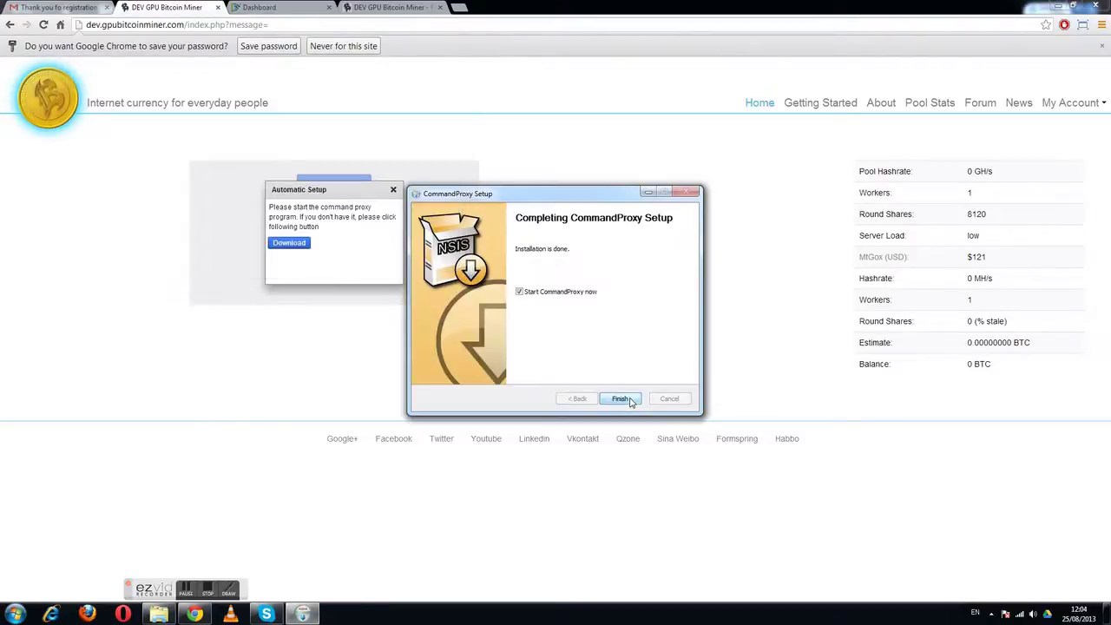
left_click(621, 399)
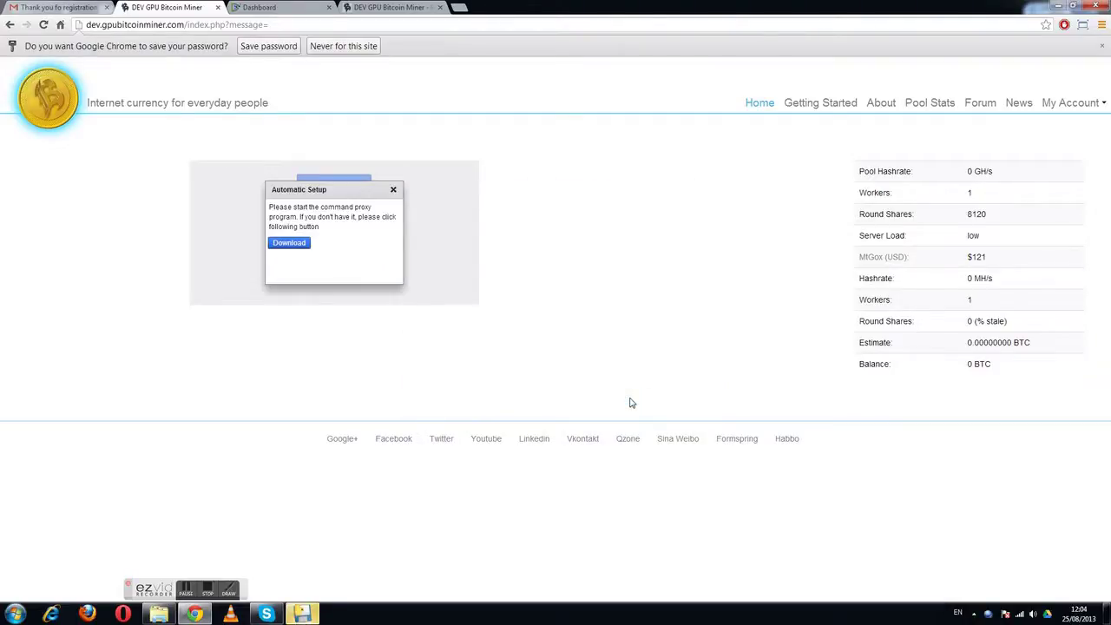
- Agree to a new miner installation and confirm the miner installation path
left_click(306, 614)
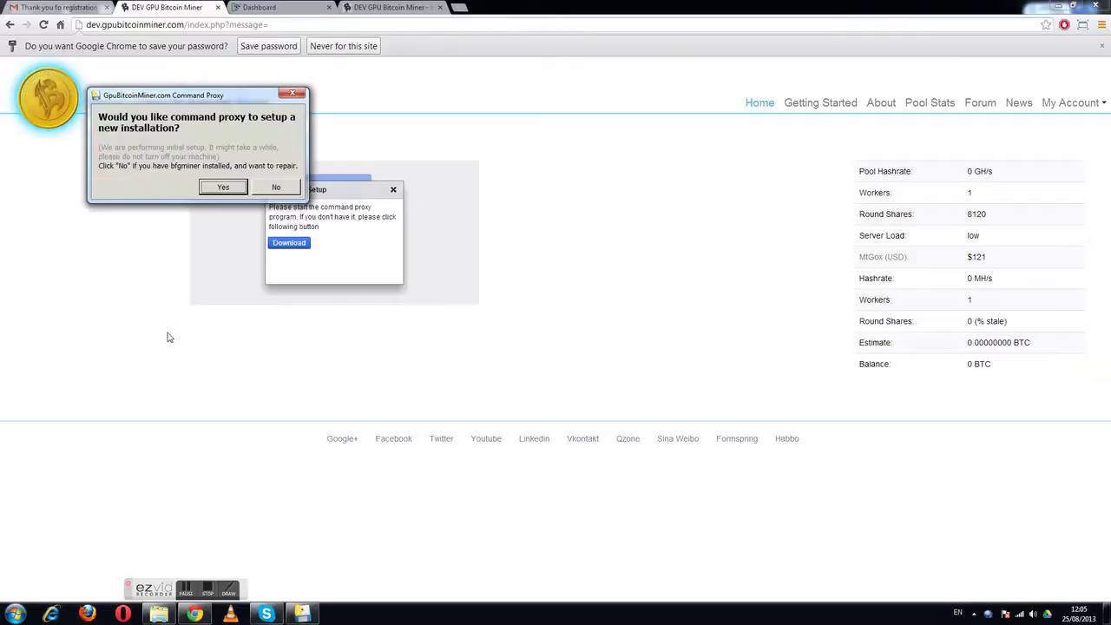
left_click(223, 188)
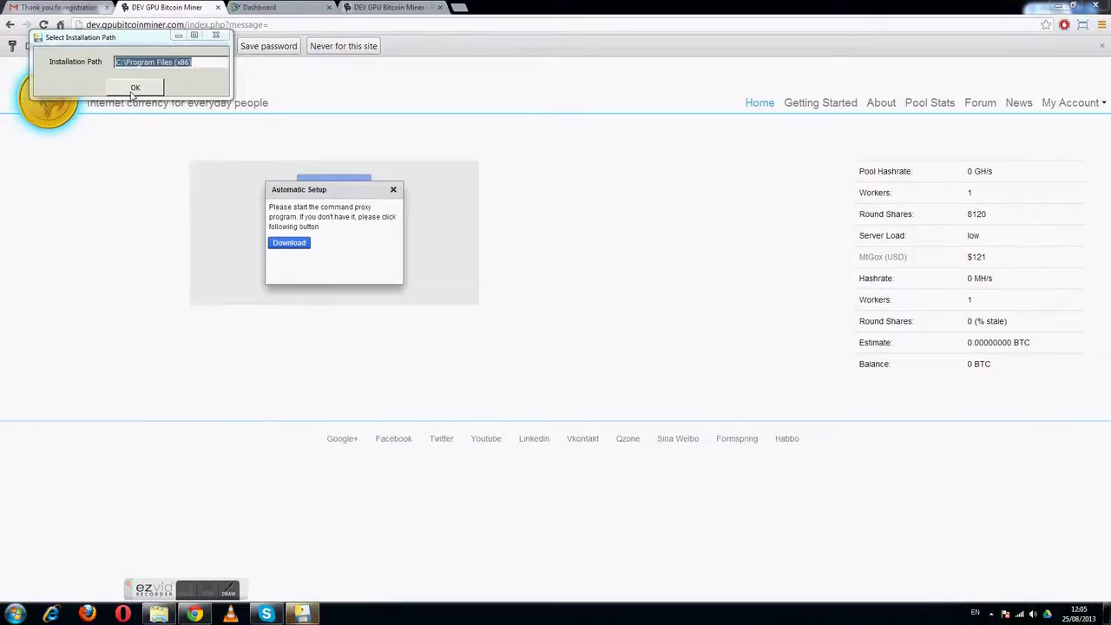
left_click(132, 91)
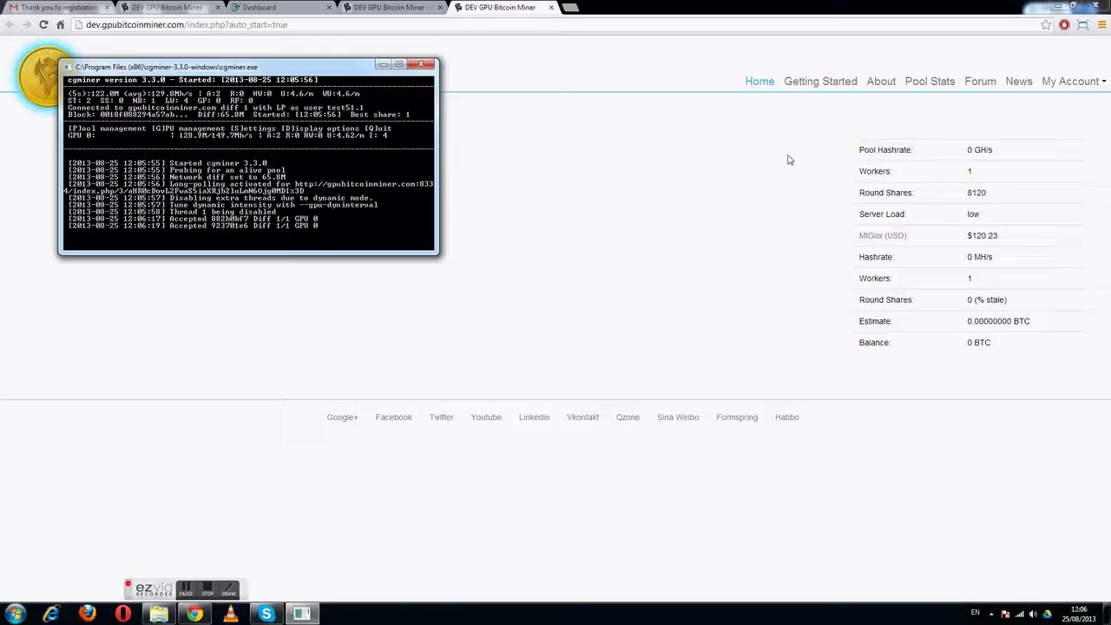
- Open My Account > Account Details and briefly check the BIPS Dashboard tab
left_click(1084, 84)
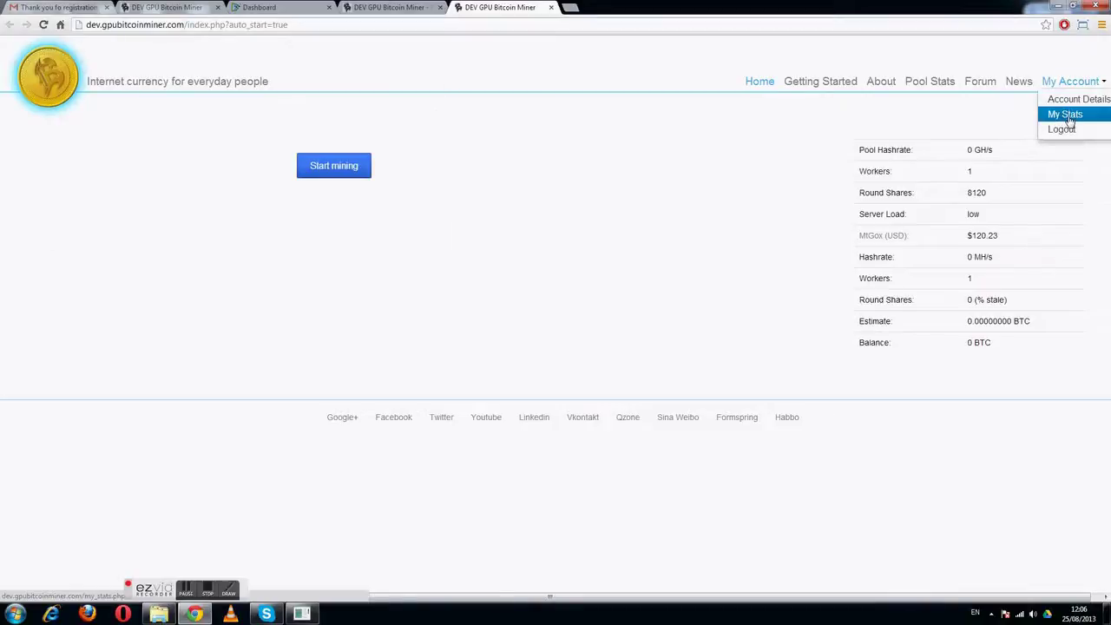
left_click(1075, 99)
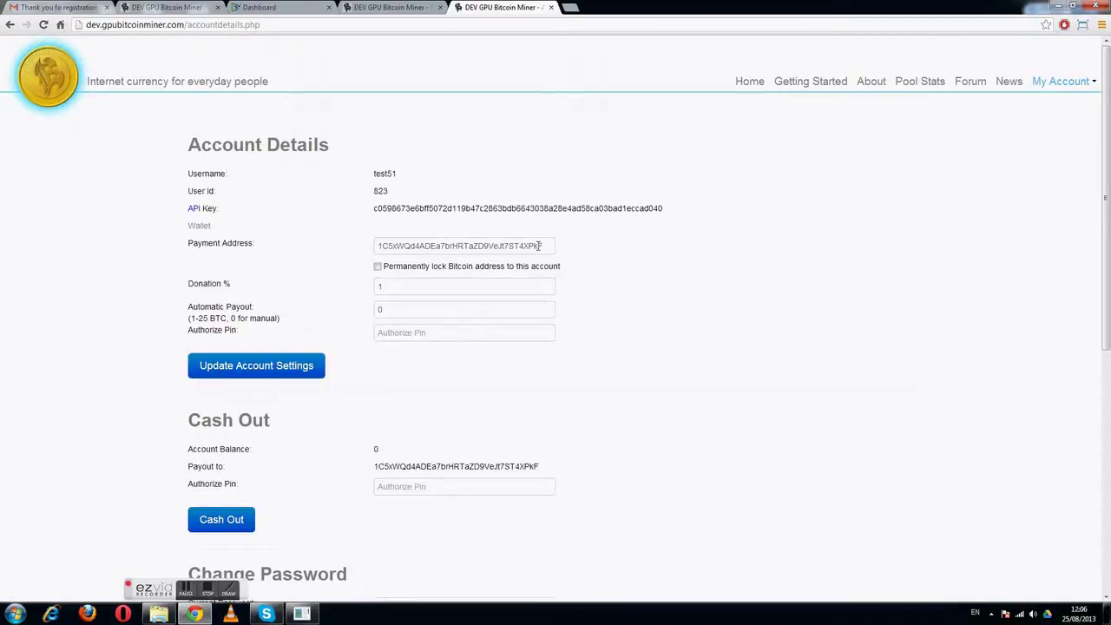
left_click(248, 6)
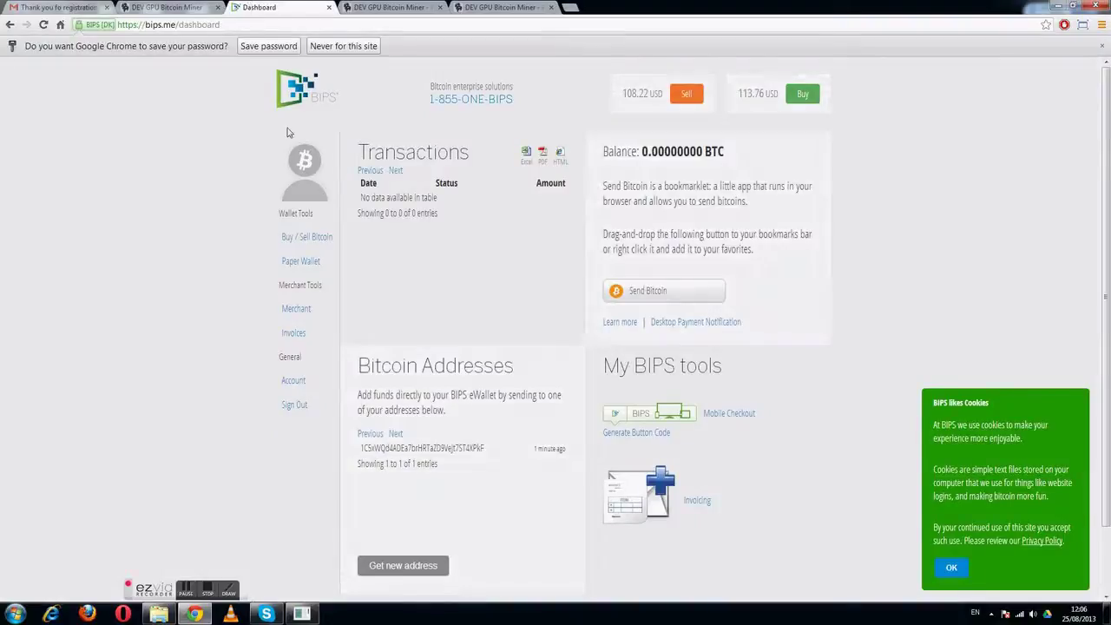
left_click(497, 7)
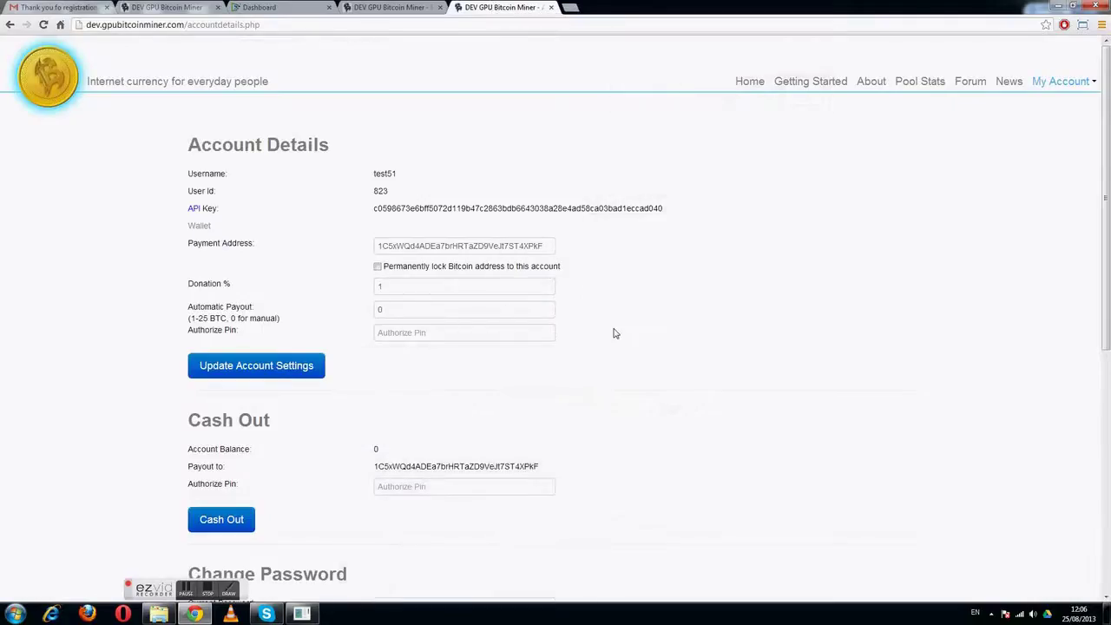
- Scroll down to Workers and reload to refresh worker test51.1's hashrate
scroll(613, 330, "down", 1)
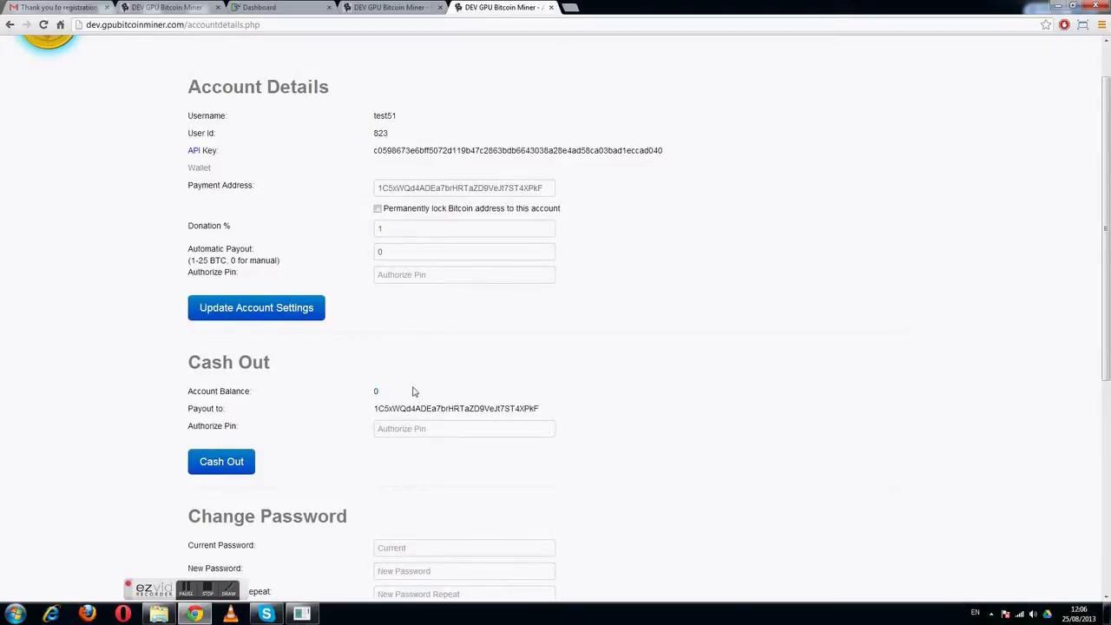
left_click(409, 429)
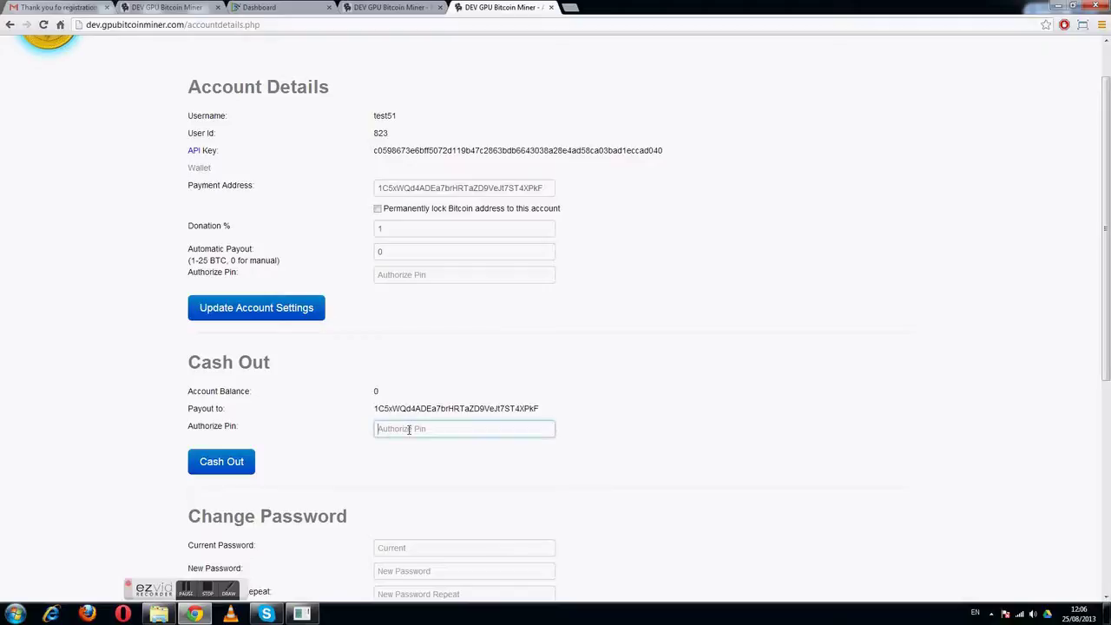
scroll(326, 398, "down", 1)
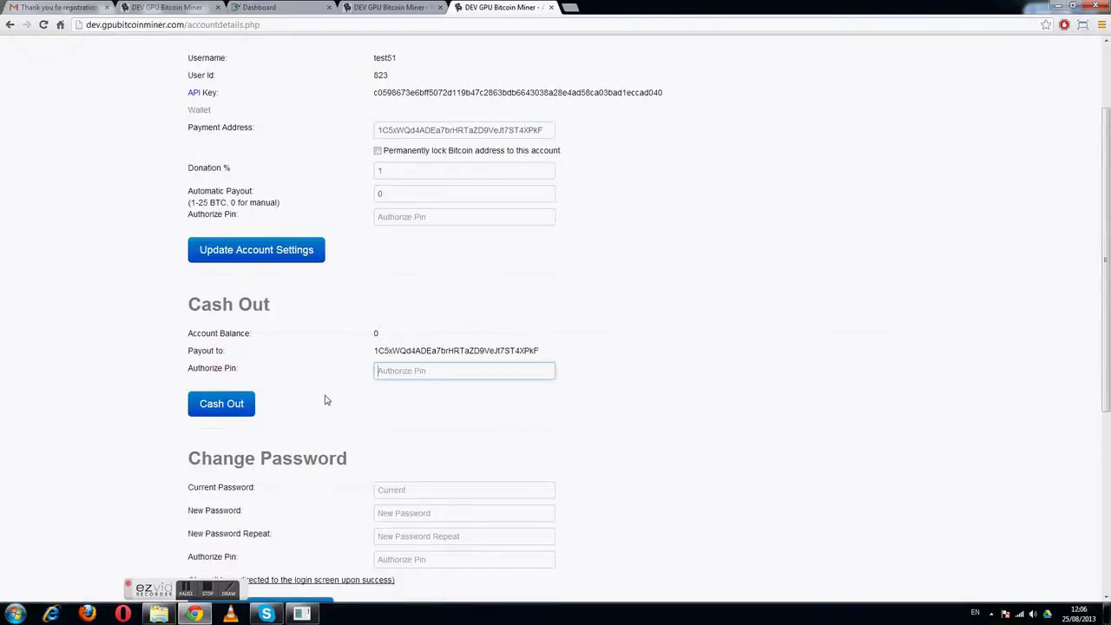
scroll(326, 400, "down", 1)
scroll(305, 436, "down", 1)
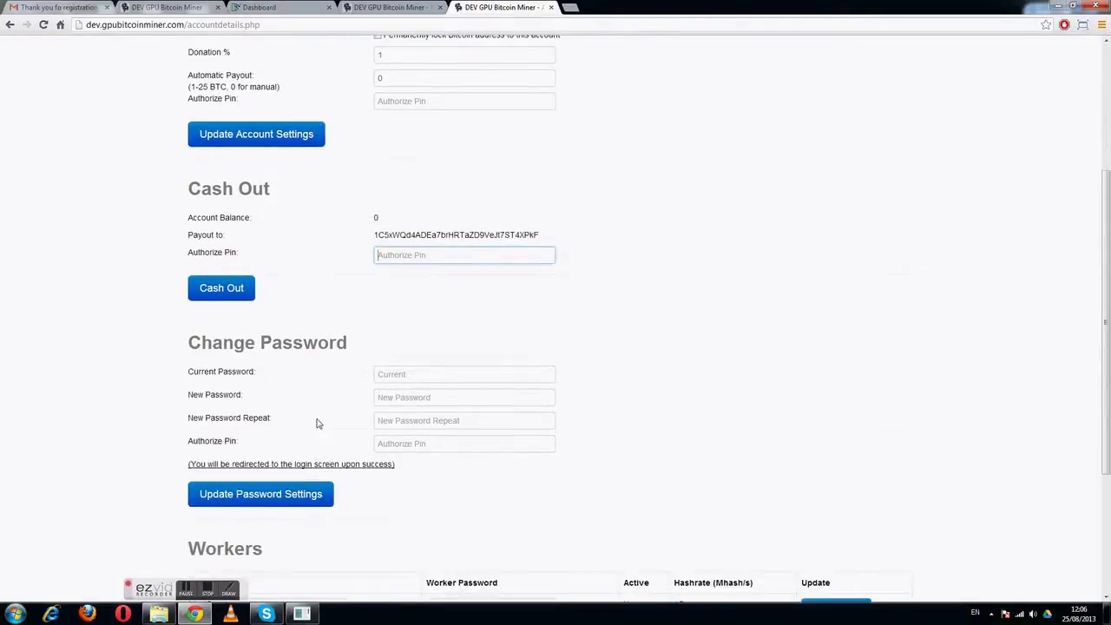
scroll(339, 385, "down", 1)
scroll(339, 383, "down", 1)
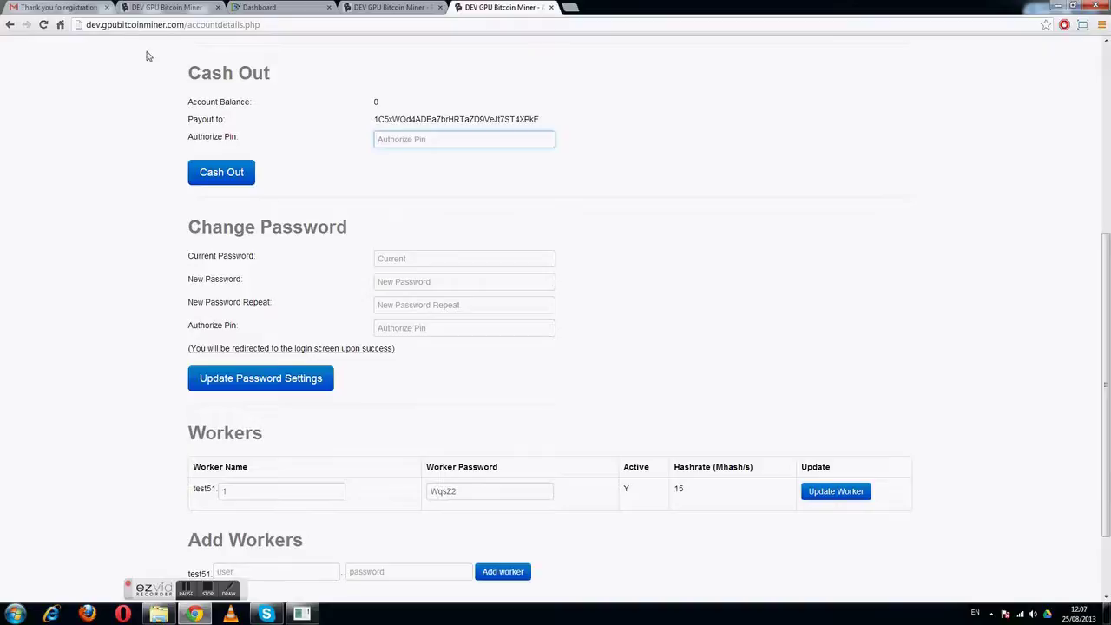
left_click(43, 24)
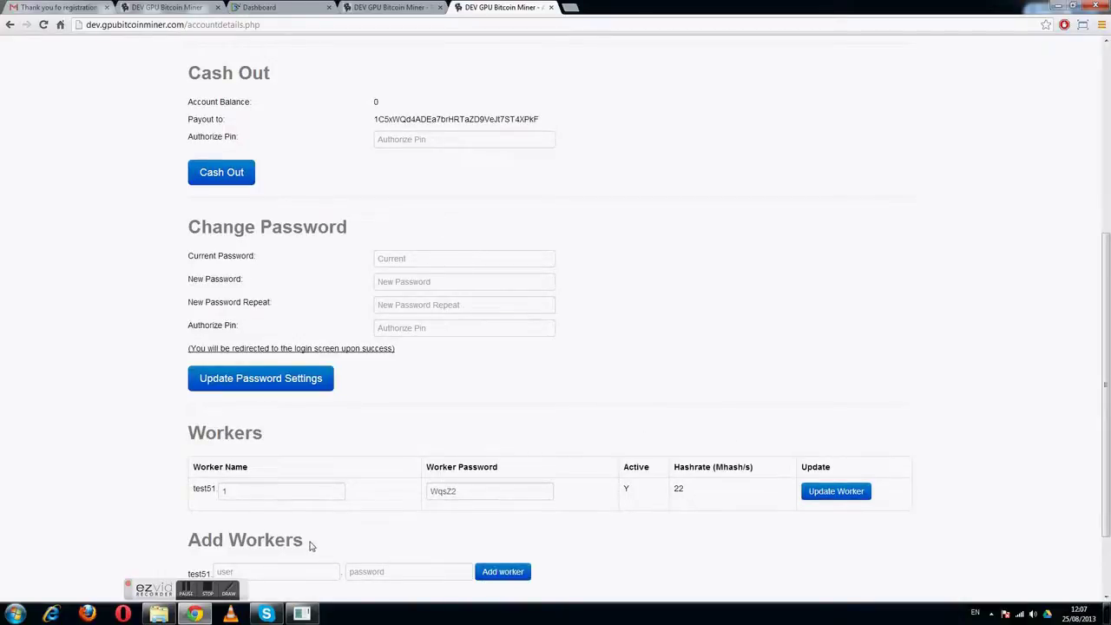
- Check that the cgminer console is accepting shares, then scroll back up the page
left_click(301, 613)
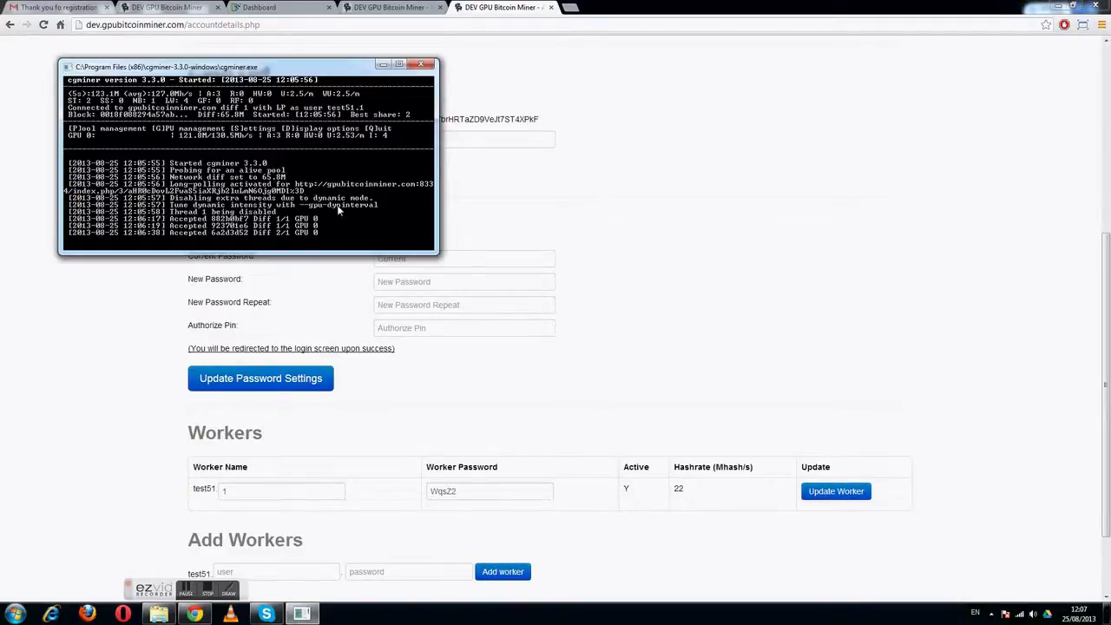
left_click(623, 95)
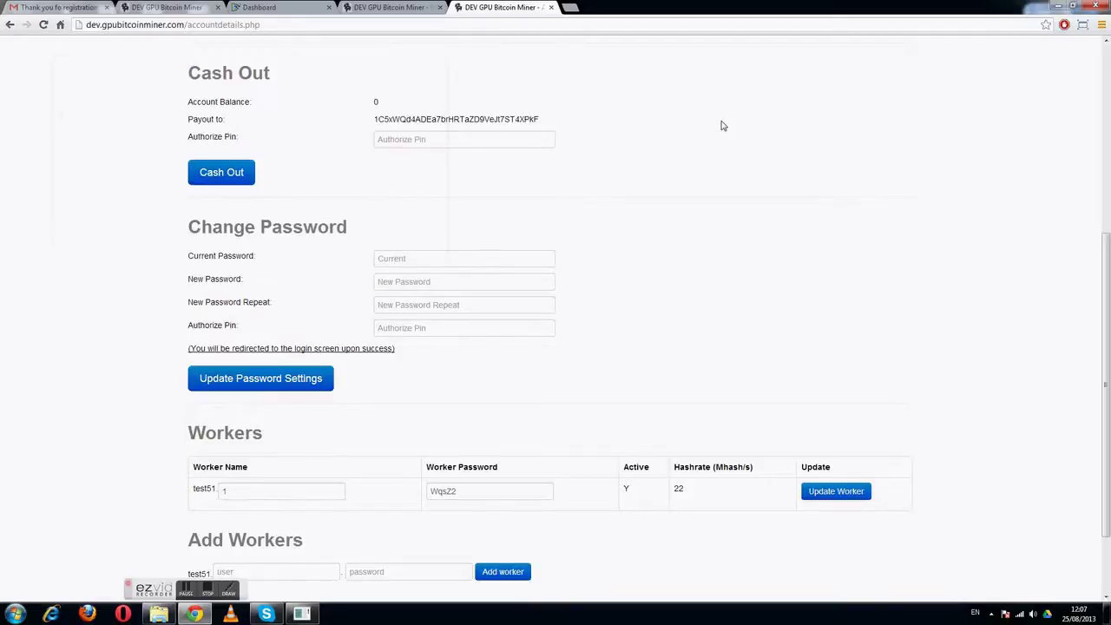
scroll(763, 128, "up", 5)
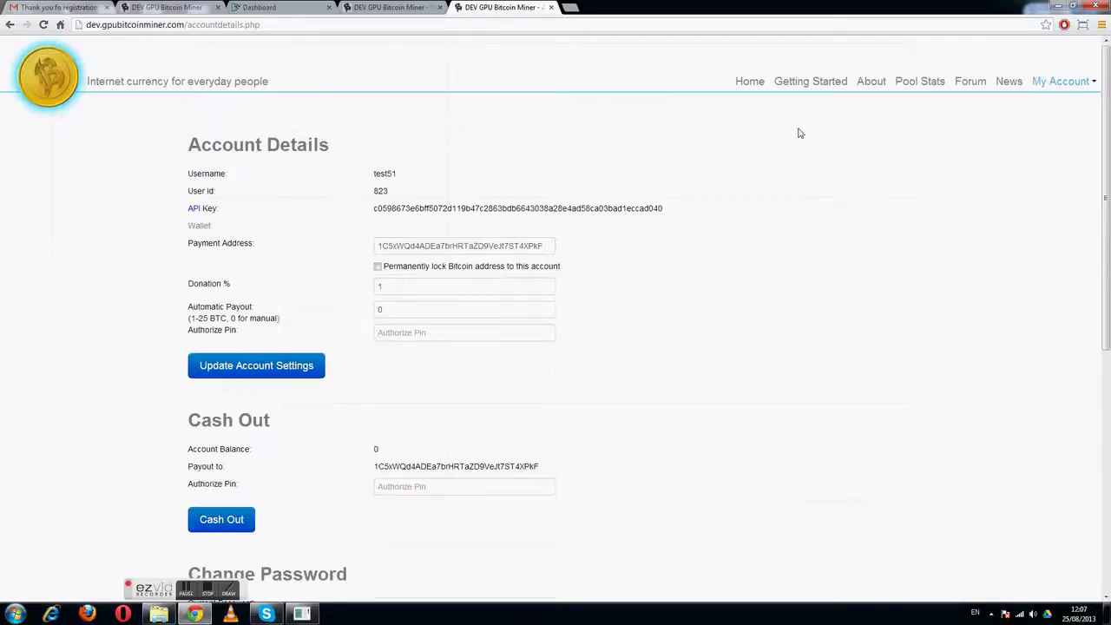
left_click(969, 81)
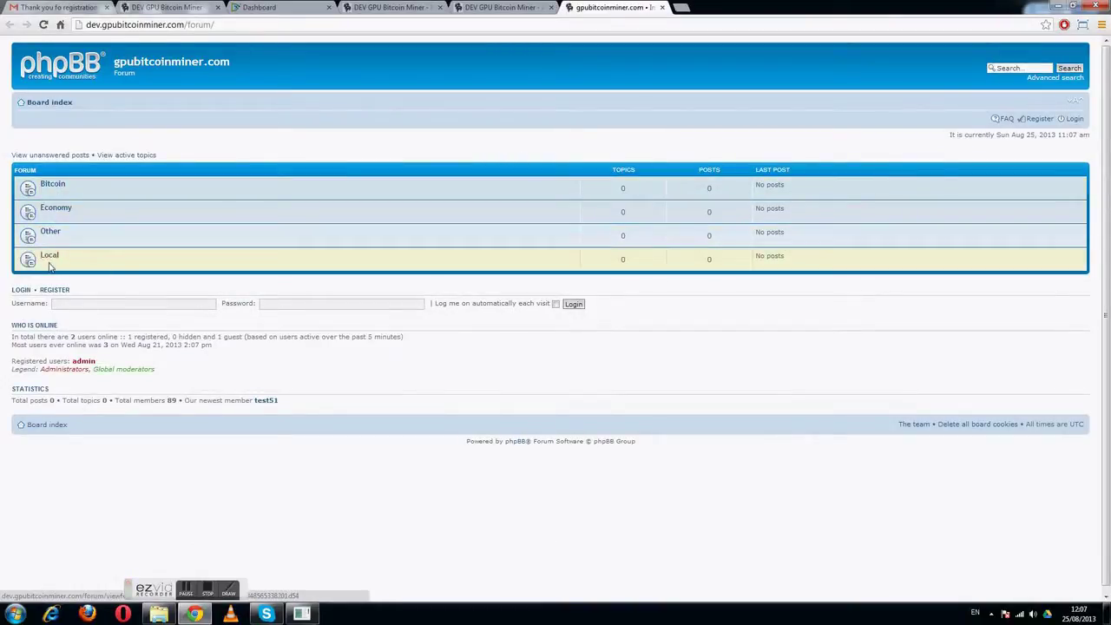
left_click(158, 307)
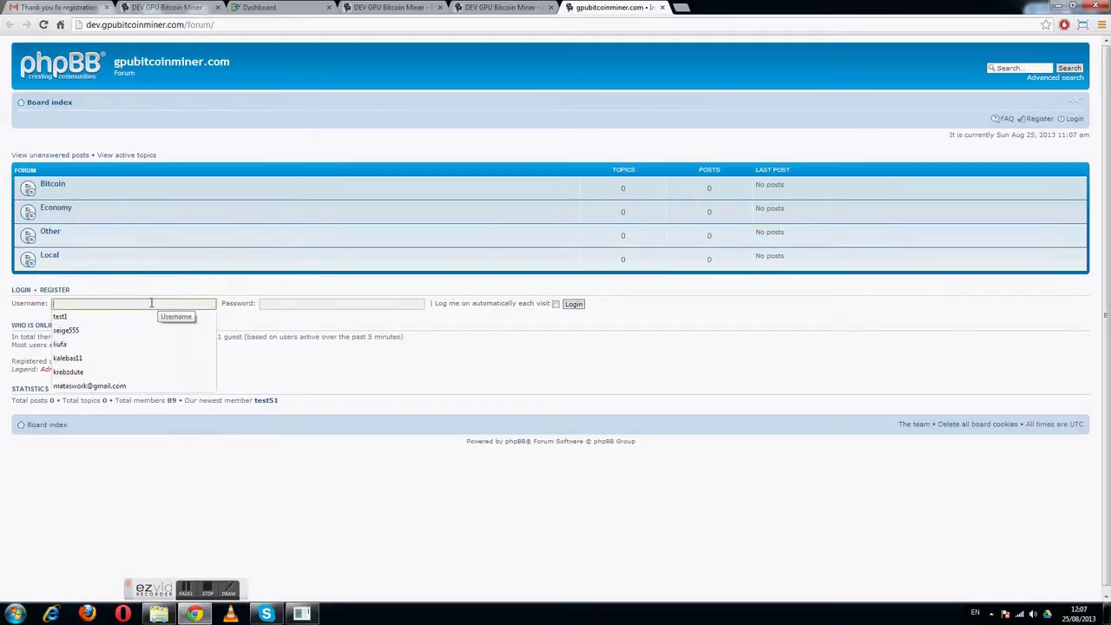
type("te")
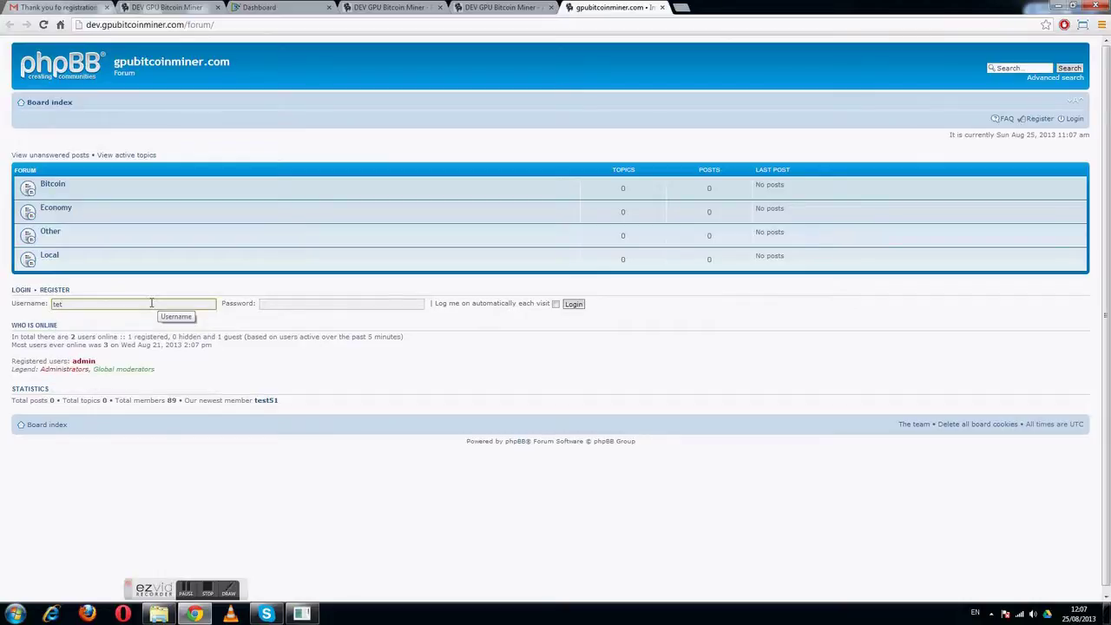
type("st")
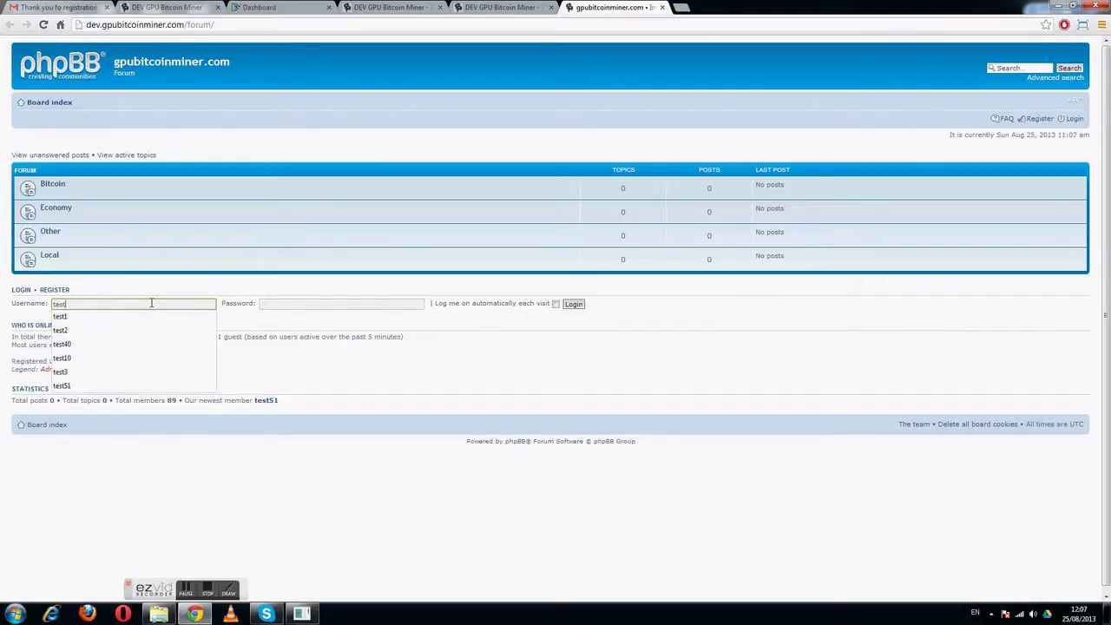
type("51")
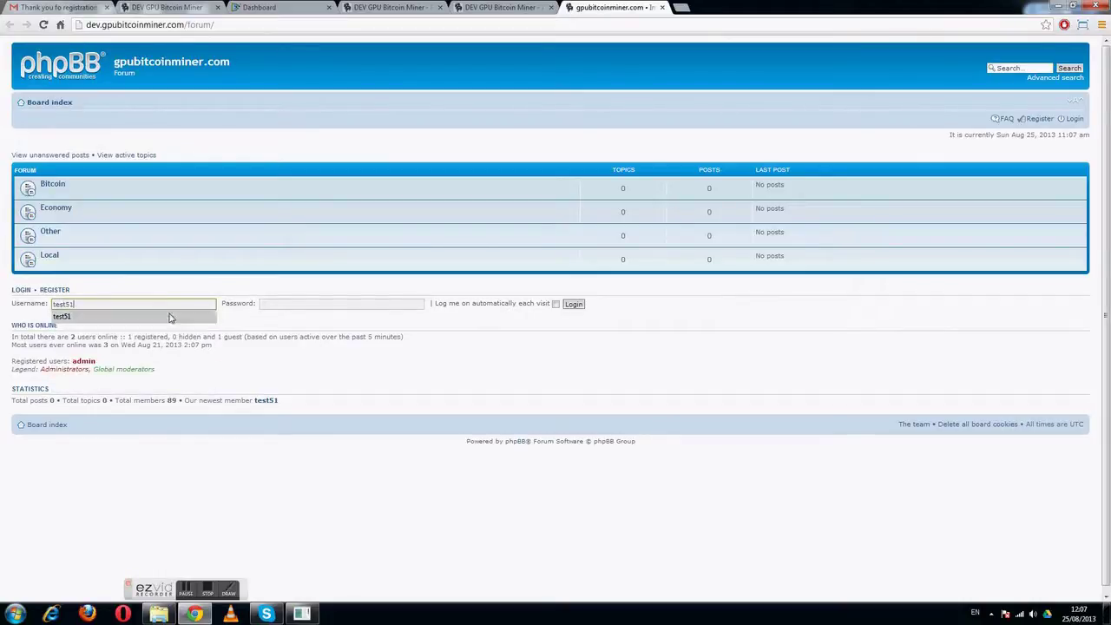
left_click(313, 303)
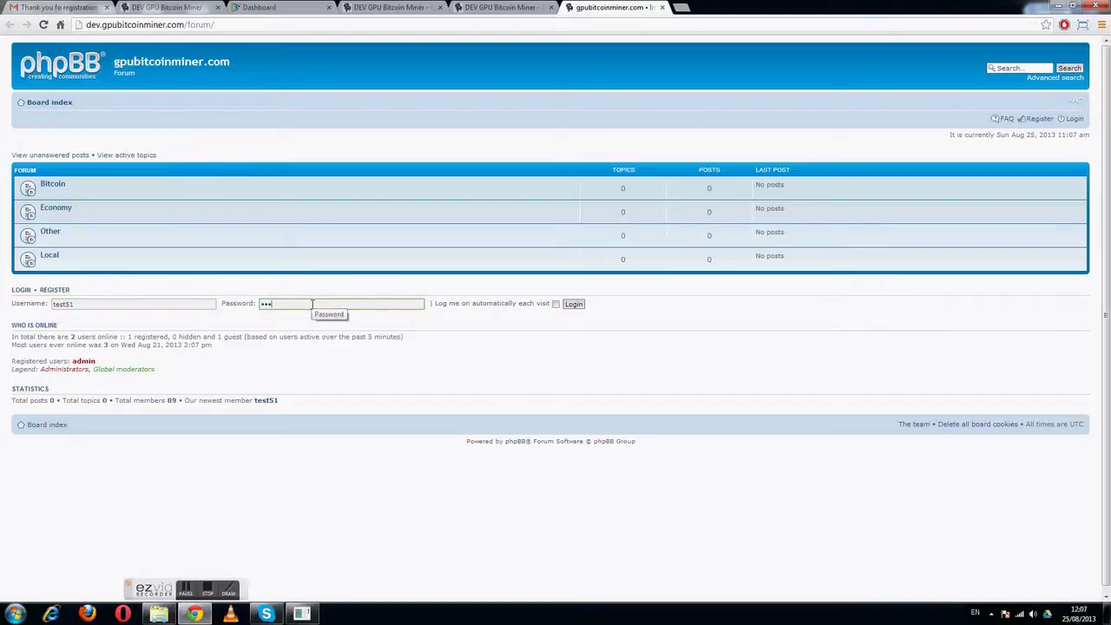